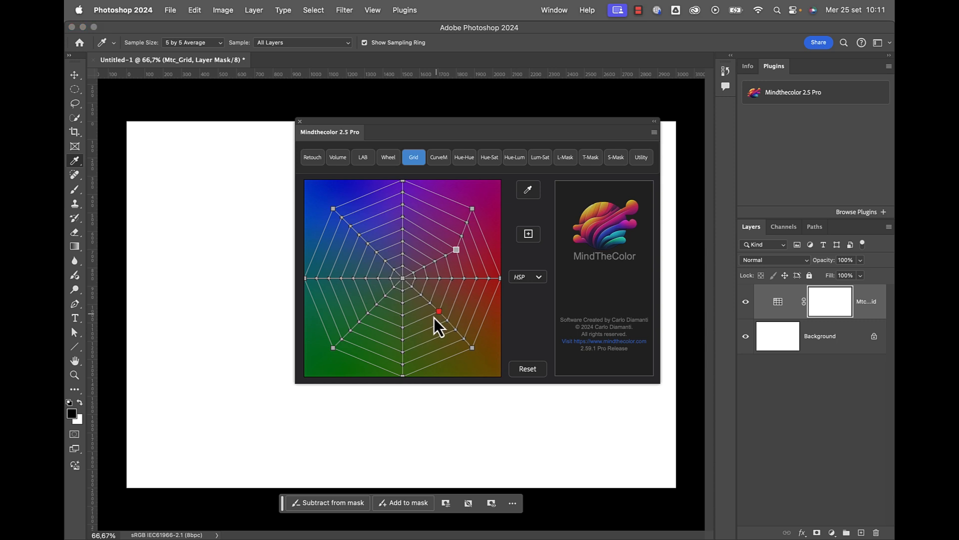
Shift the inner olive-orange node of the colour grid toward green and the inner green node toward teal
left_click_drag(435, 316, 416, 335)
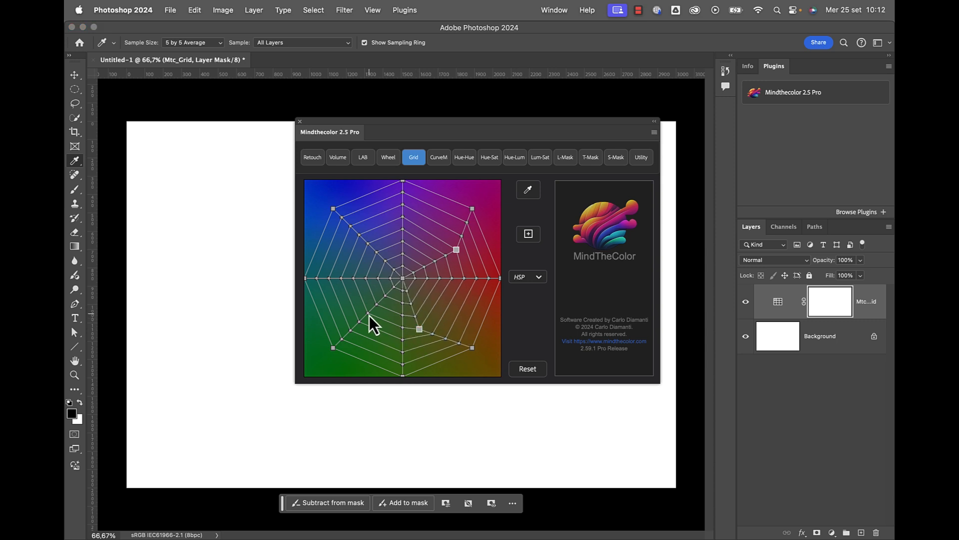
left_click_drag(368, 314, 354, 299)
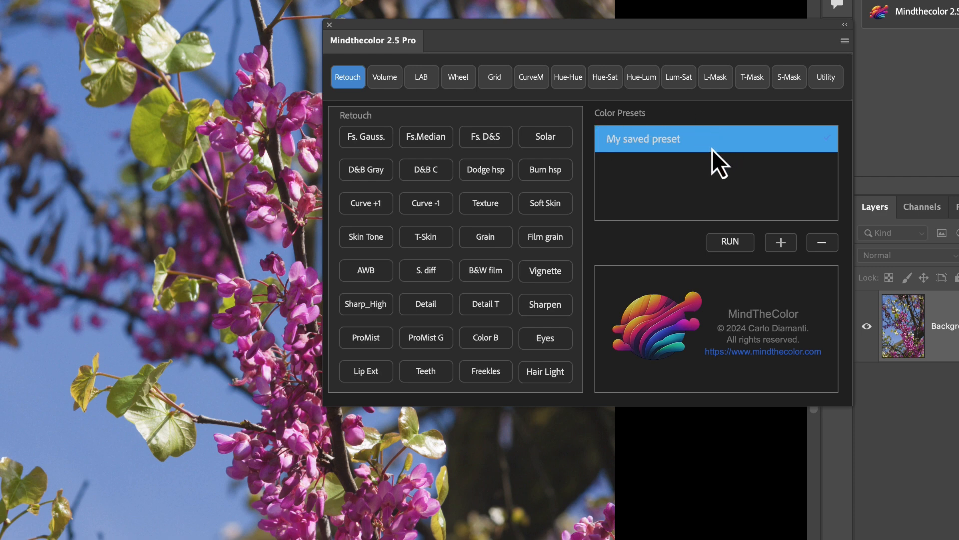
Run the colour preset "My saved preset" on the magenta flowers photo and compare its layer group off and on
left_click(726, 243)
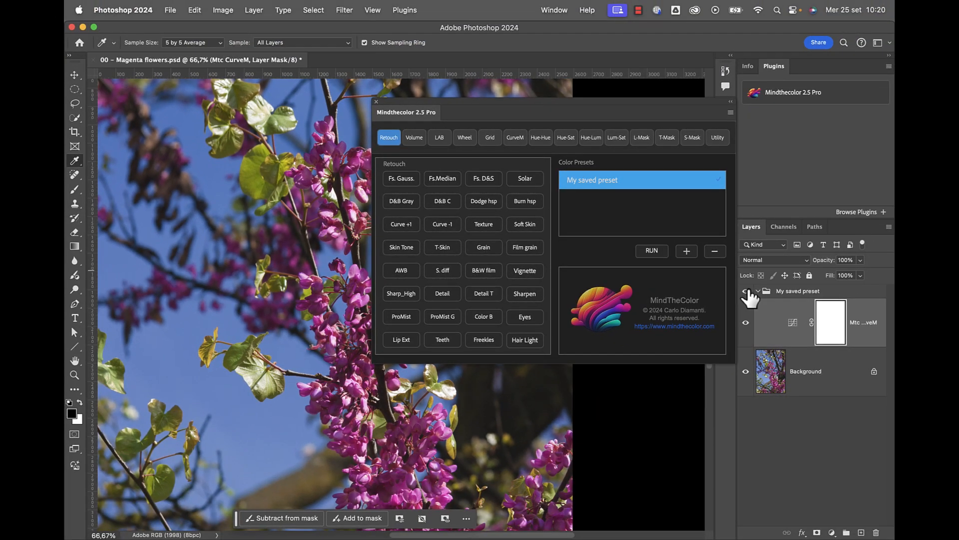
left_click(746, 291)
left_click(746, 291)
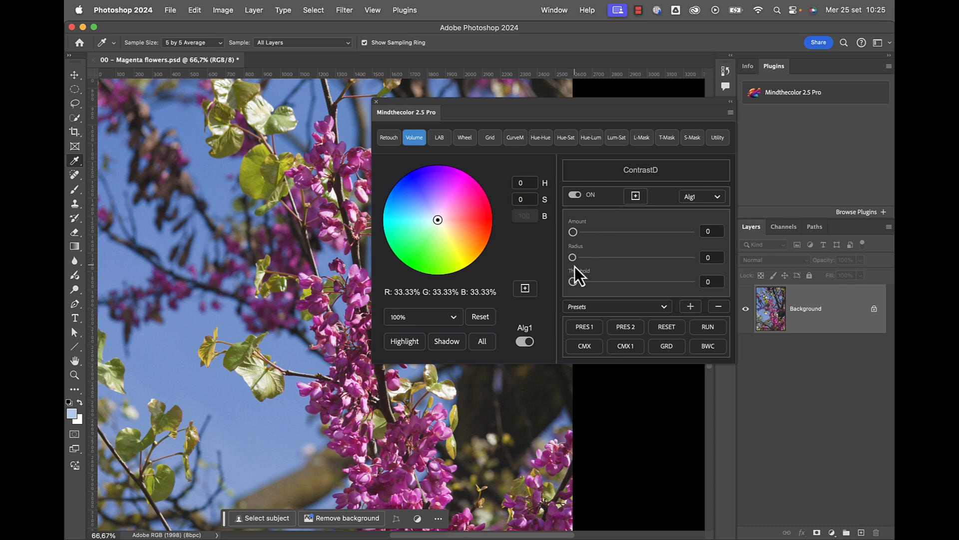
Apply ContrastD with Radius 107 and Amount 53, and compare the photo with and without the contrast layer
left_click_drag(573, 257, 586, 232)
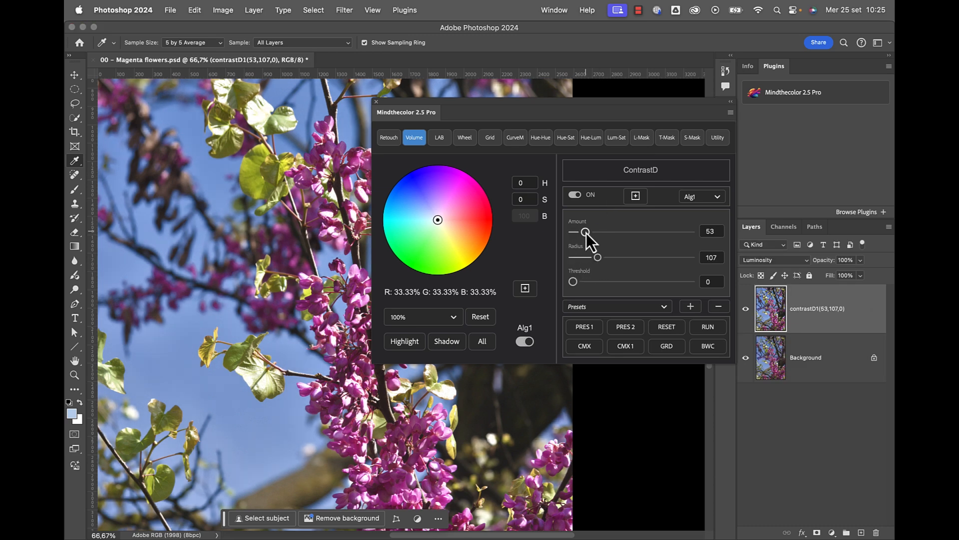
left_click(746, 309)
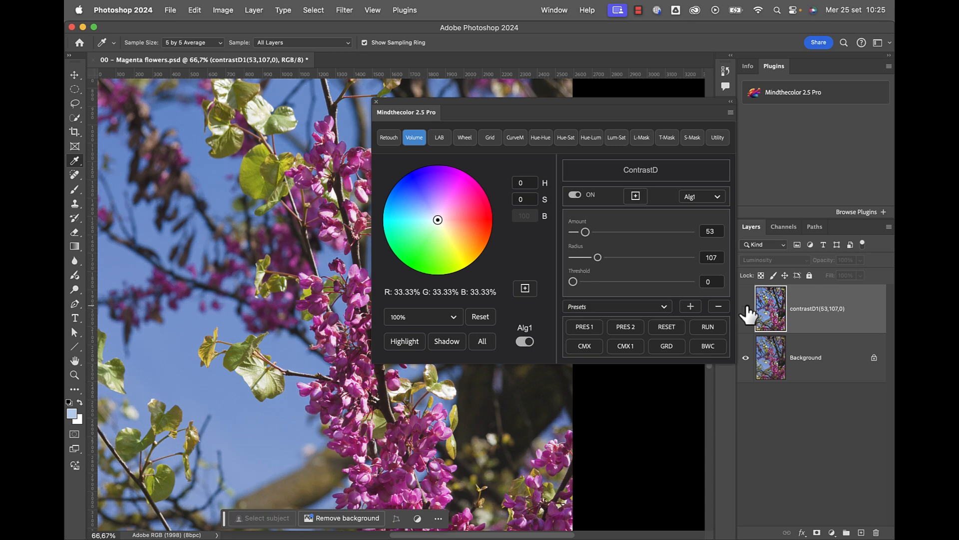
left_click(747, 310)
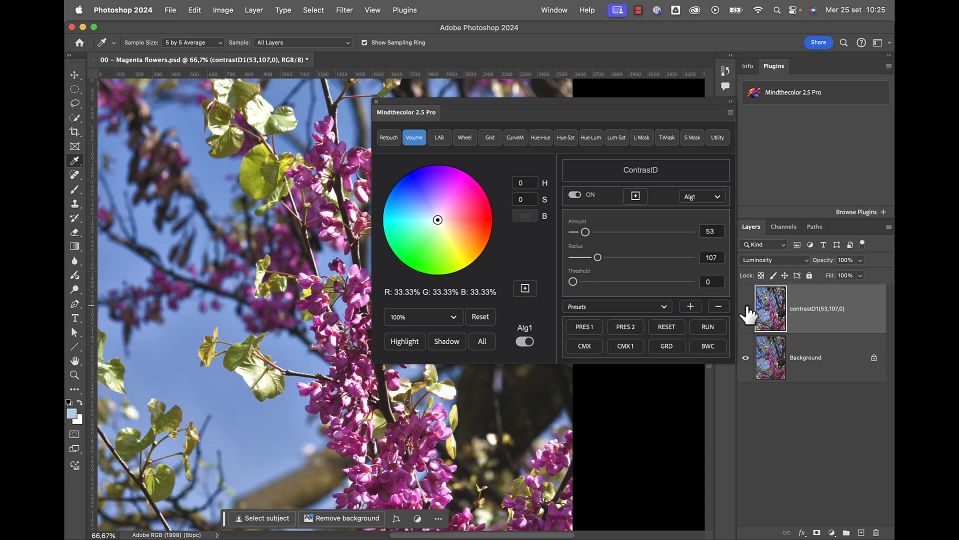
left_click(746, 310)
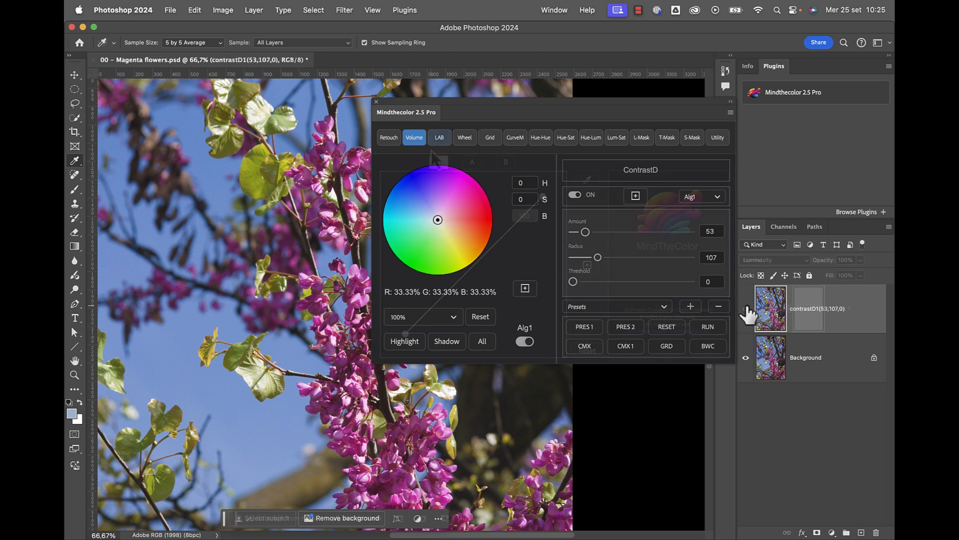
Open the plugin's LAB curves, view the A and B channel curves, and return to the L curve
left_click(440, 138)
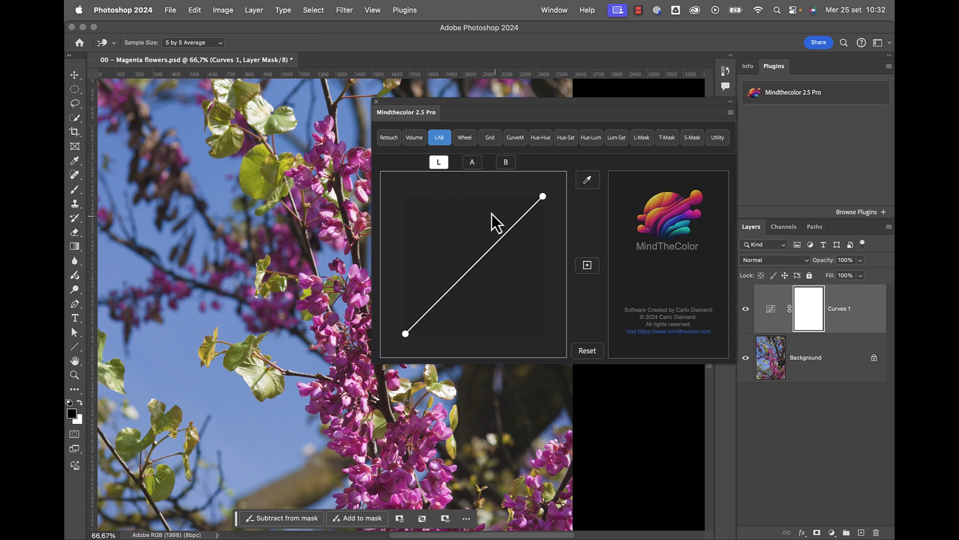
left_click(472, 166)
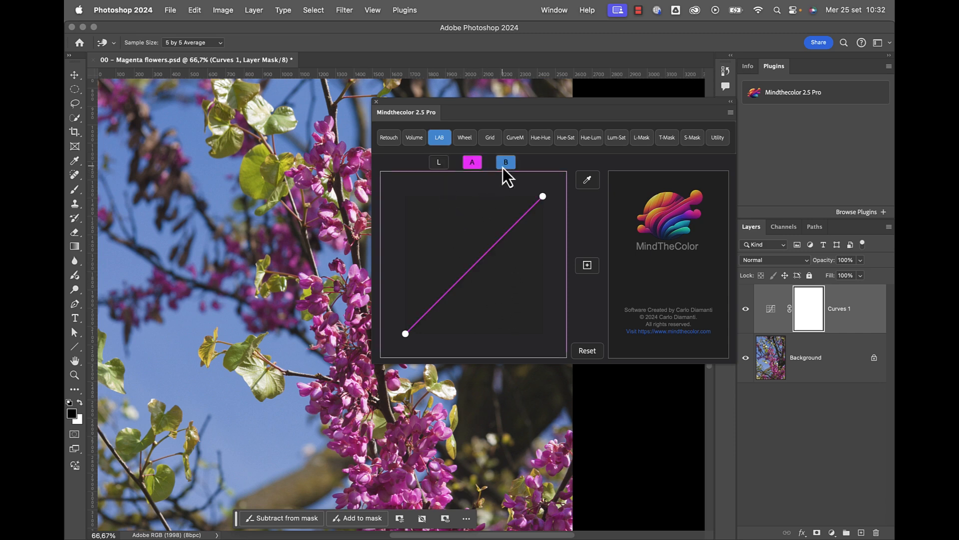
left_click(503, 165)
left_click(442, 165)
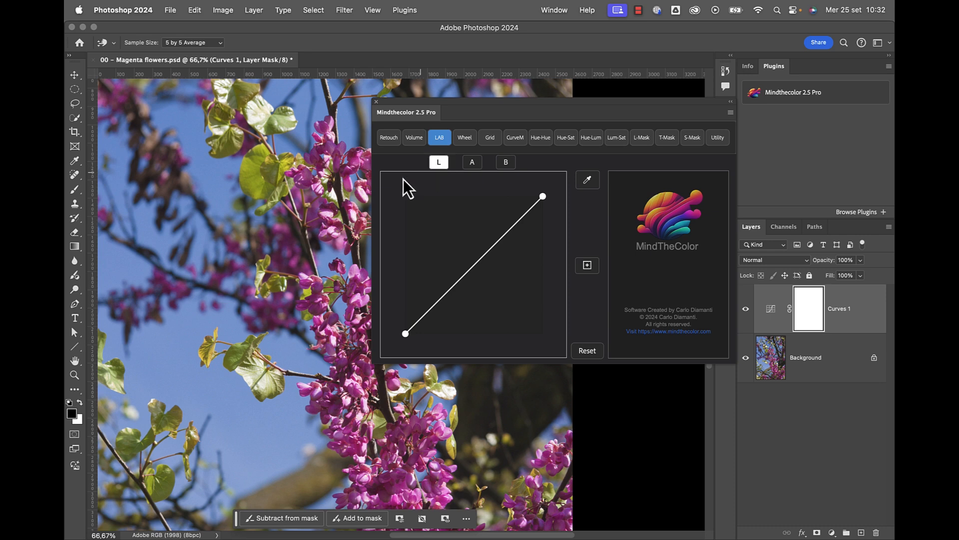
left_click(224, 11)
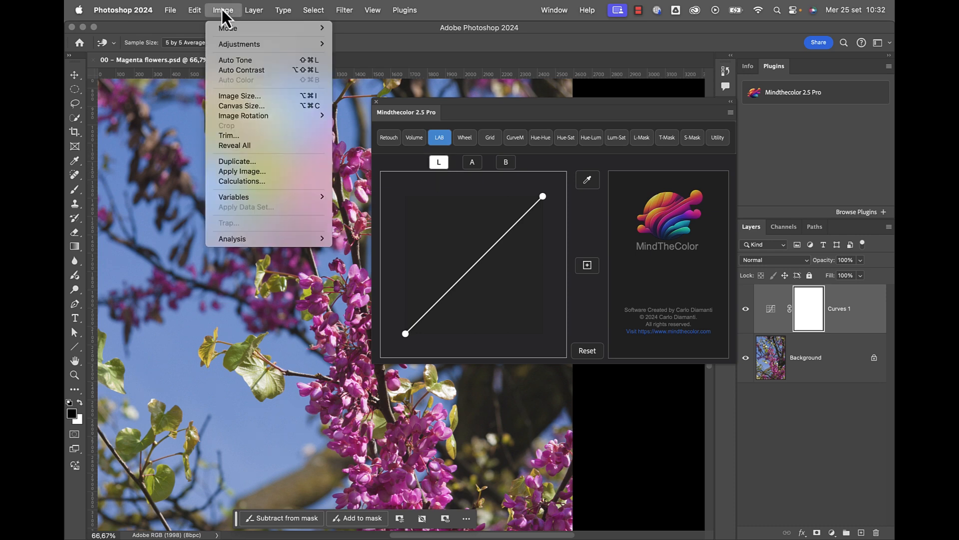
mouse_move(227, 29)
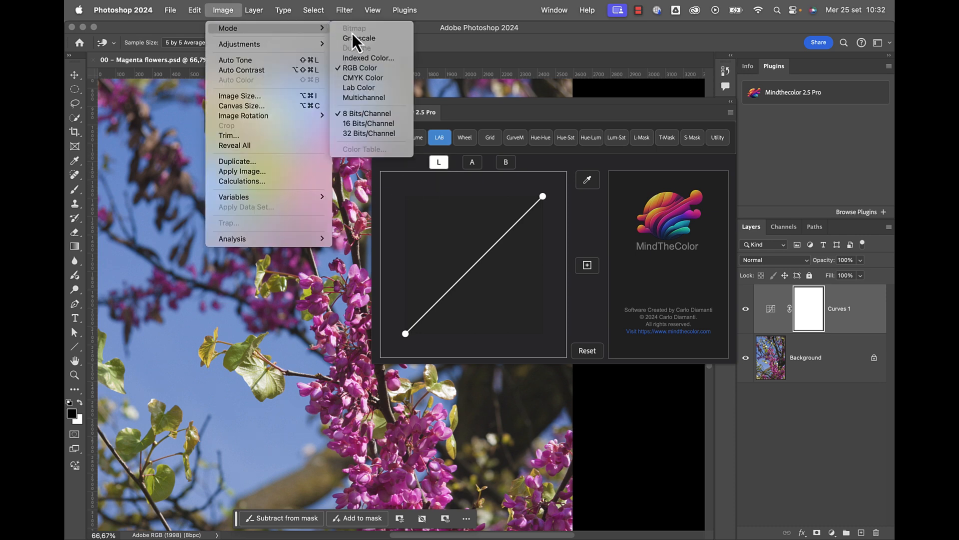
left_click(364, 89)
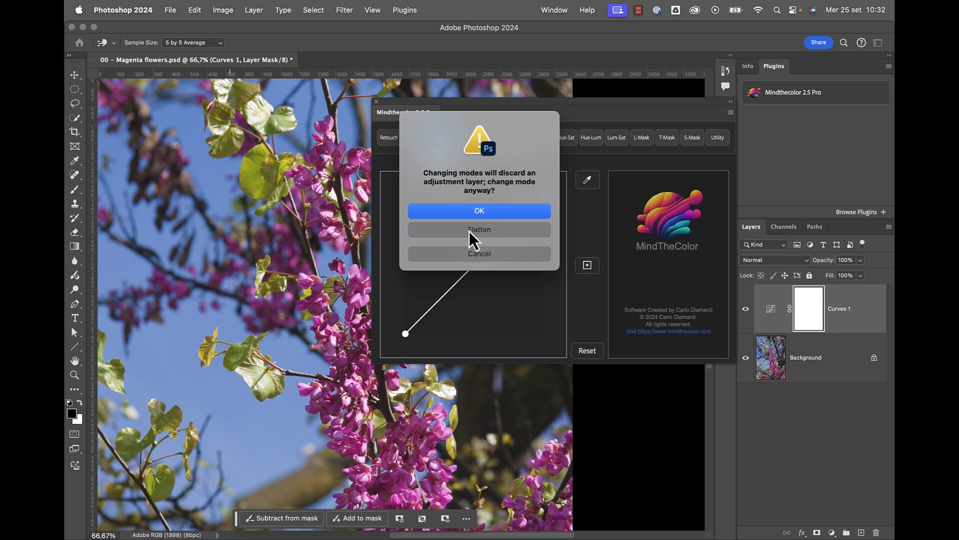
left_click(476, 258)
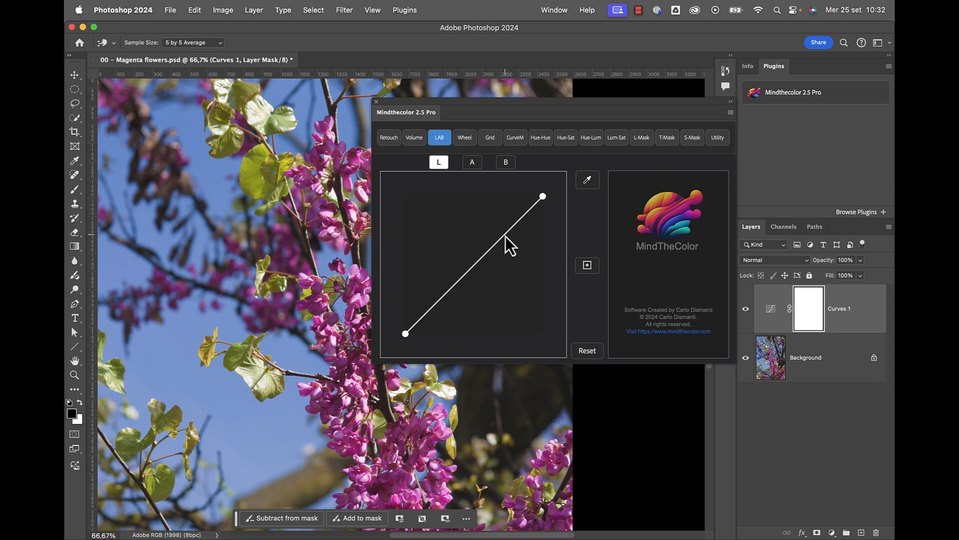
Raise the L curve at an upper-midtone point to 69/80 and lift the middle of the A curve slightly
left_click_drag(506, 236, 499, 225)
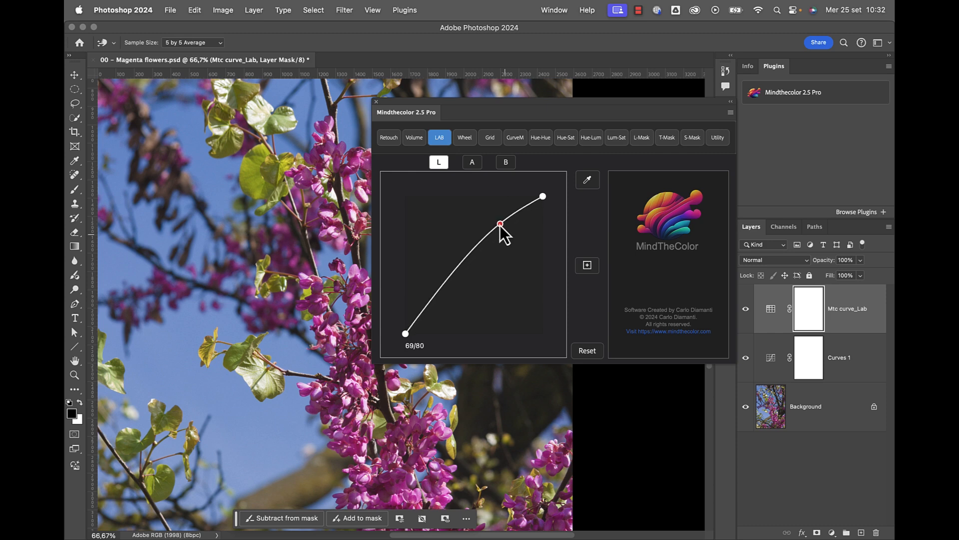
left_click(472, 163)
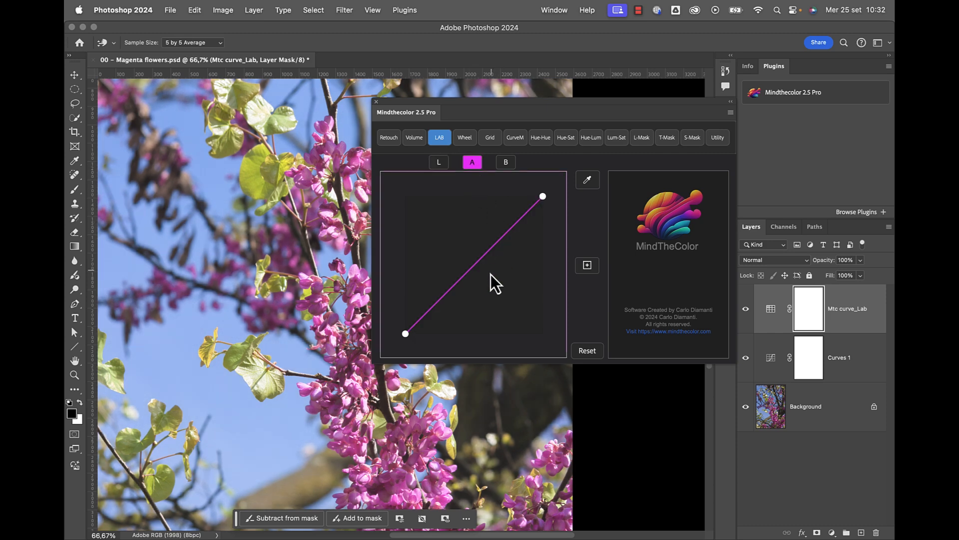
mouse_move(477, 265)
left_mouse_down()
mouse_move(482, 280)
mouse_move(468, 259)
left_mouse_up()
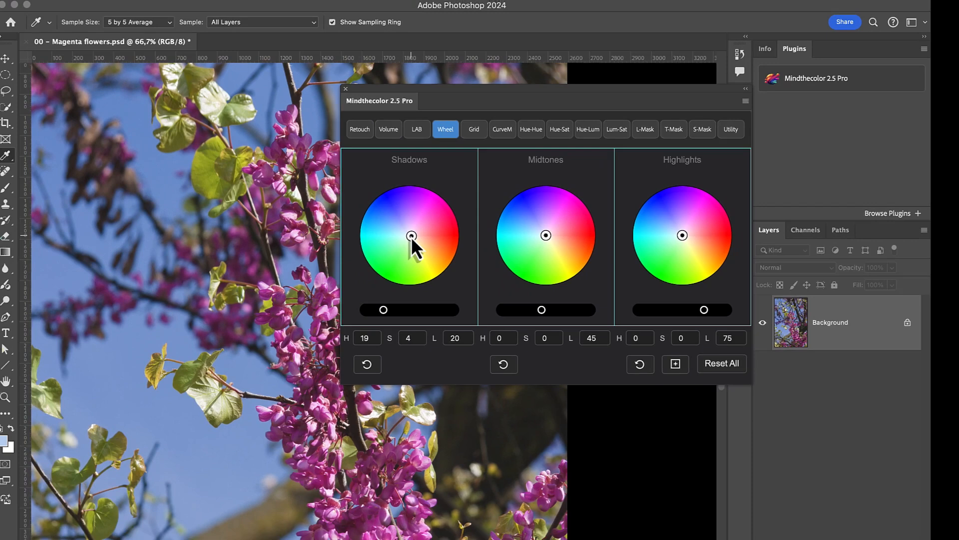
Tint the shadows blue (hue 227, saturation 43), midtones red (hue 8, saturation 42) and highlights green (hue 96, saturation 33)
left_click_drag(385, 240, 367, 222)
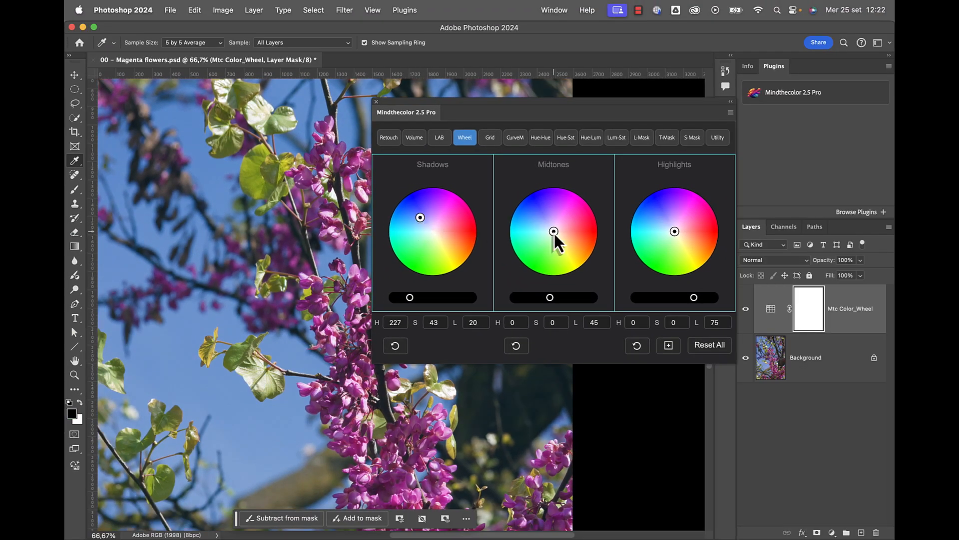
left_click_drag(553, 233, 574, 235)
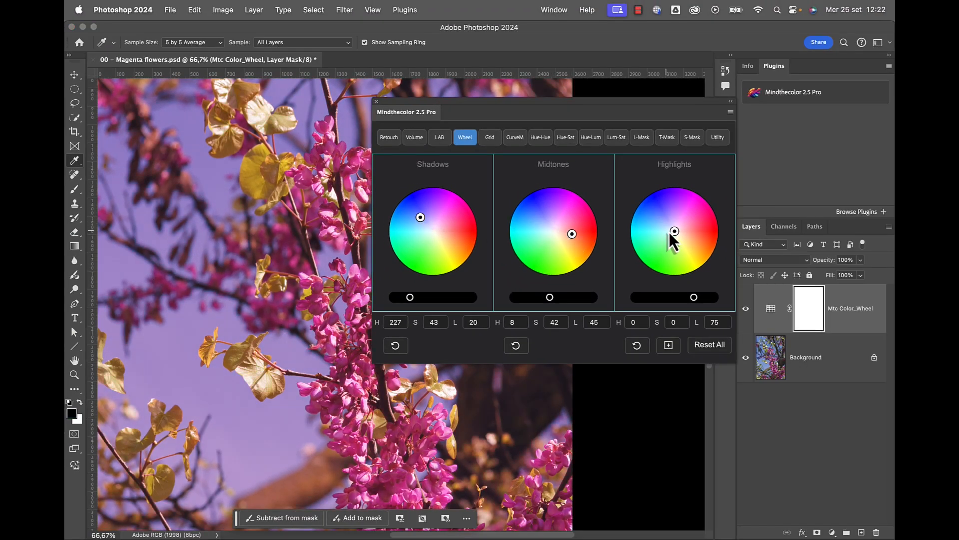
left_click_drag(675, 232, 673, 247)
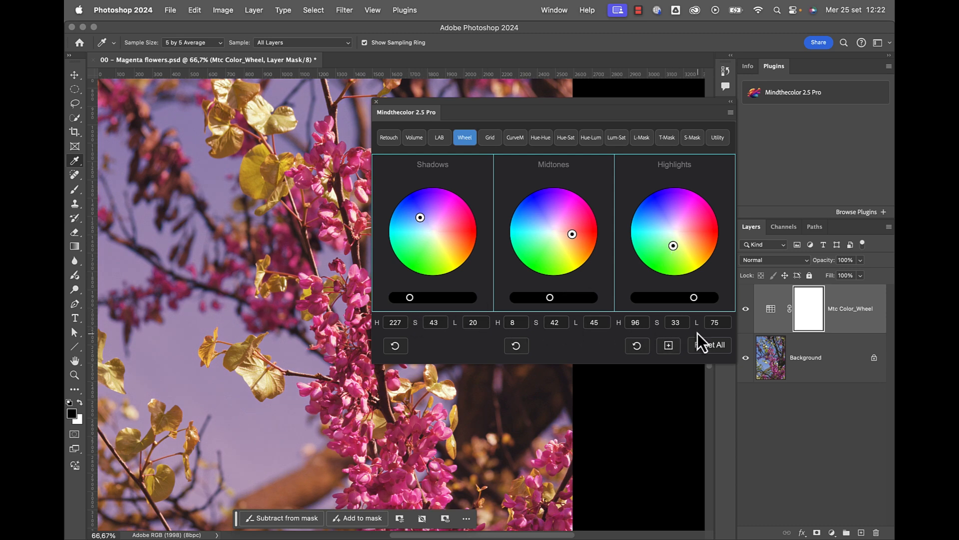
Set the wheel luminance to 83 for highlights, 14 for shadows and 37 for midtones, and reset all three wheels
left_click_drag(697, 302, 697, 300)
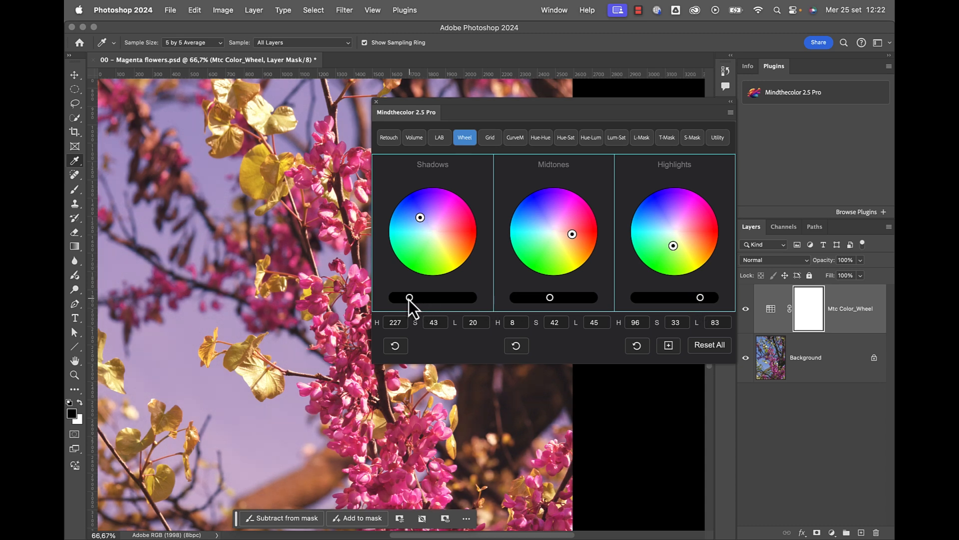
left_click_drag(408, 299, 406, 299)
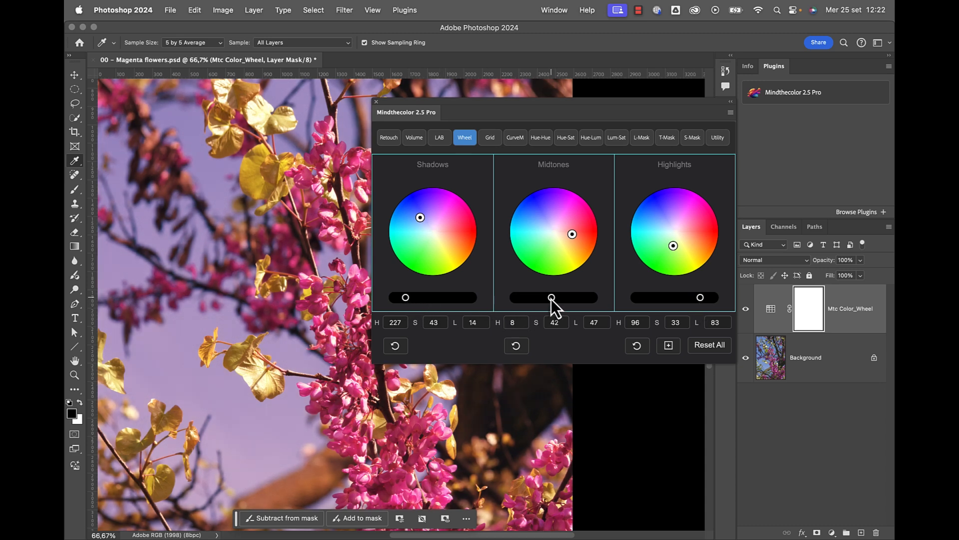
left_click_drag(551, 299, 544, 301)
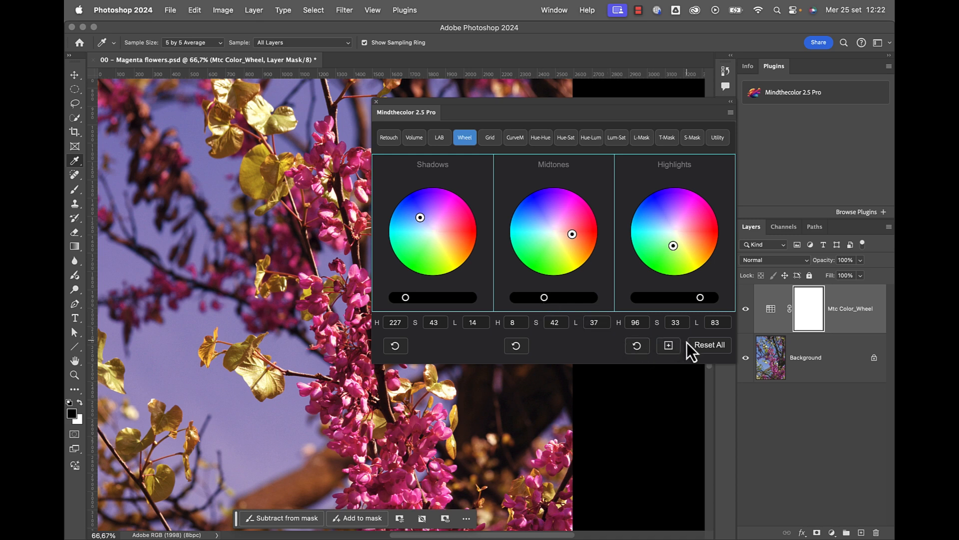
left_click(708, 346)
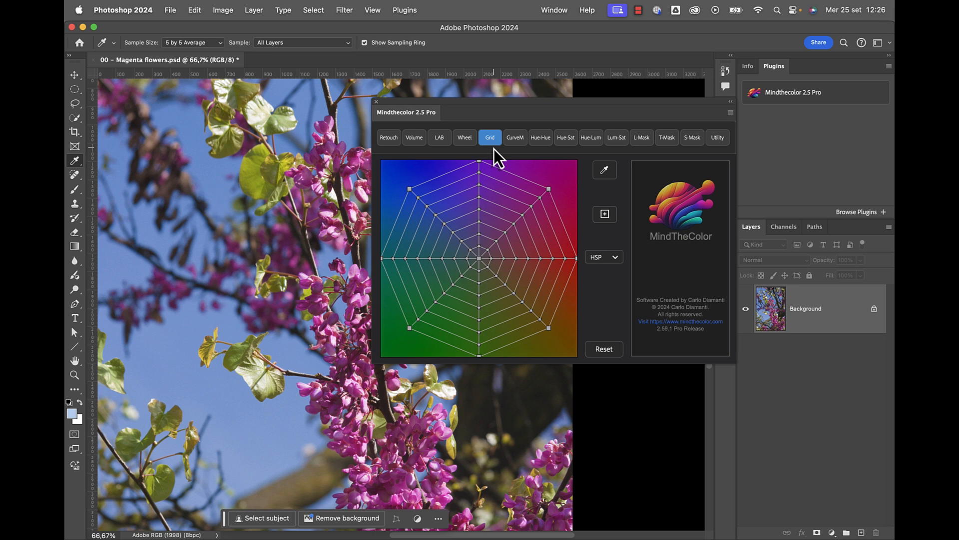
Sample the magenta of the flowers for the colour grid and move the matching node to blue-violet
left_click(605, 172)
left_click(351, 309)
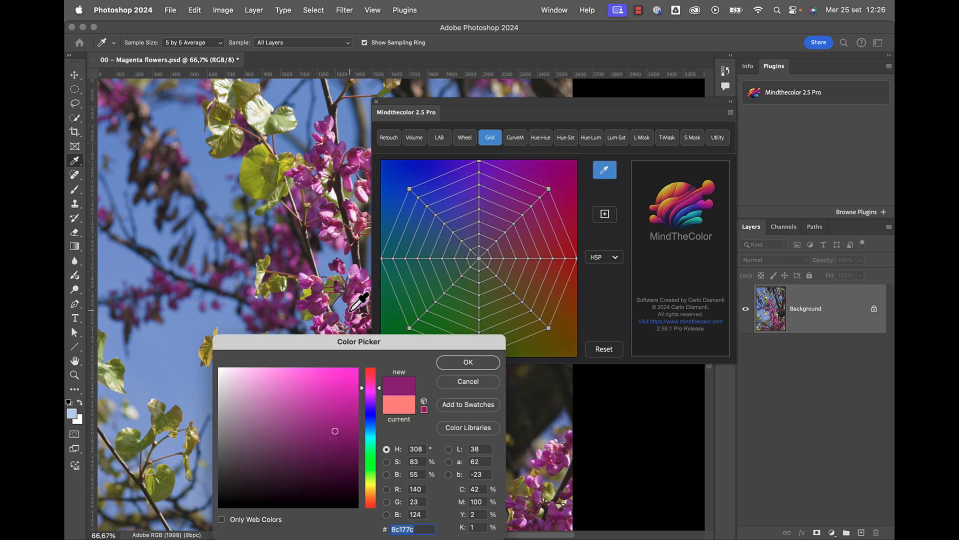
left_click(475, 362)
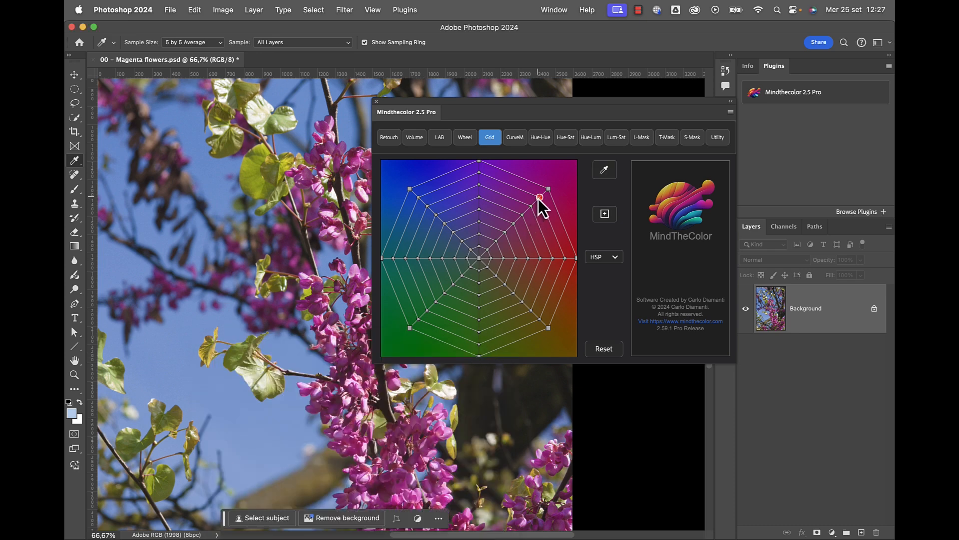
left_click_drag(539, 199, 425, 279)
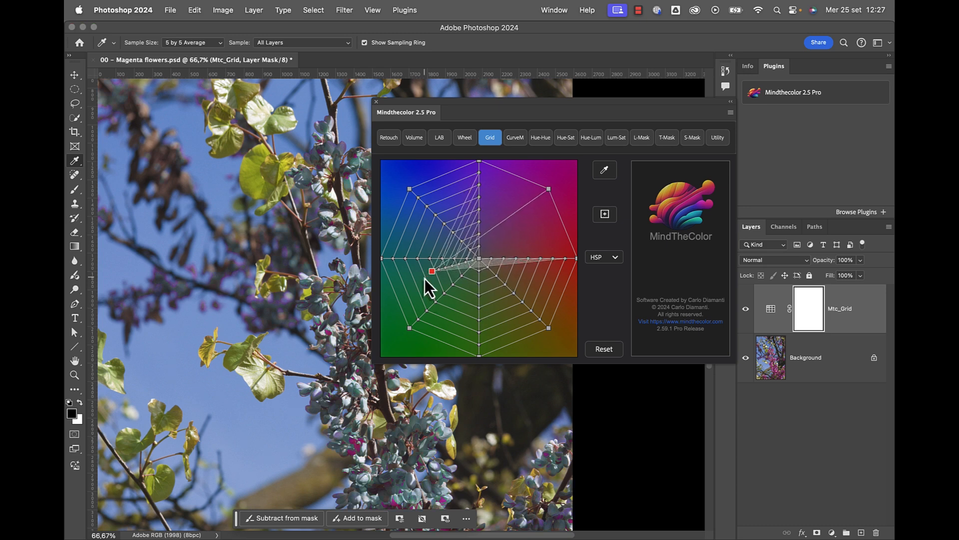
left_click_drag(424, 278, 450, 214)
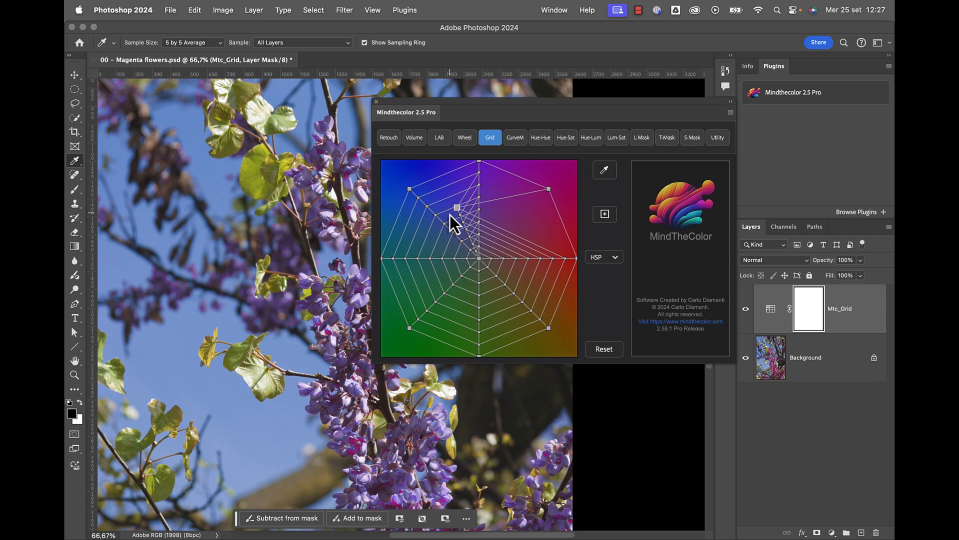
Compare the grid's HSL and HSV colour models on the violet flowers and return to HSP
left_click(600, 259)
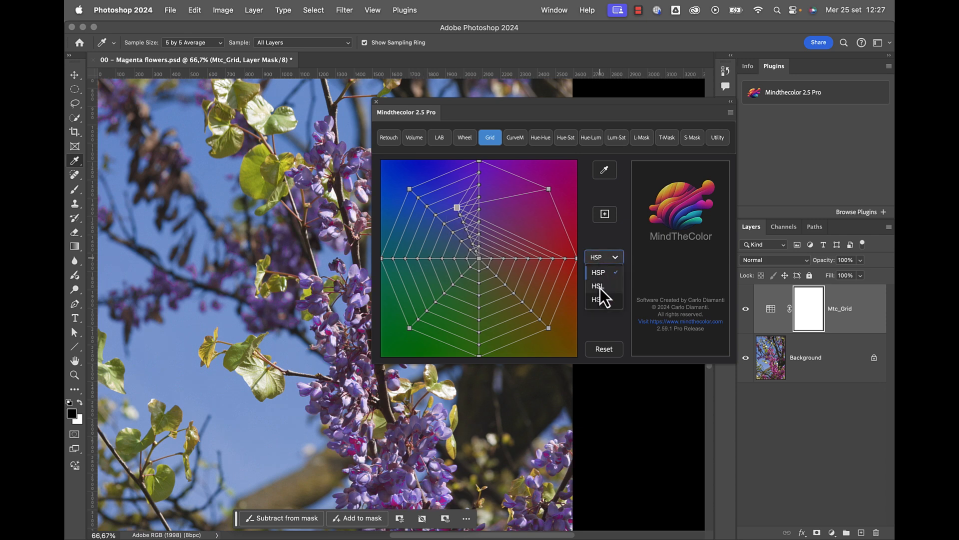
left_click(600, 286)
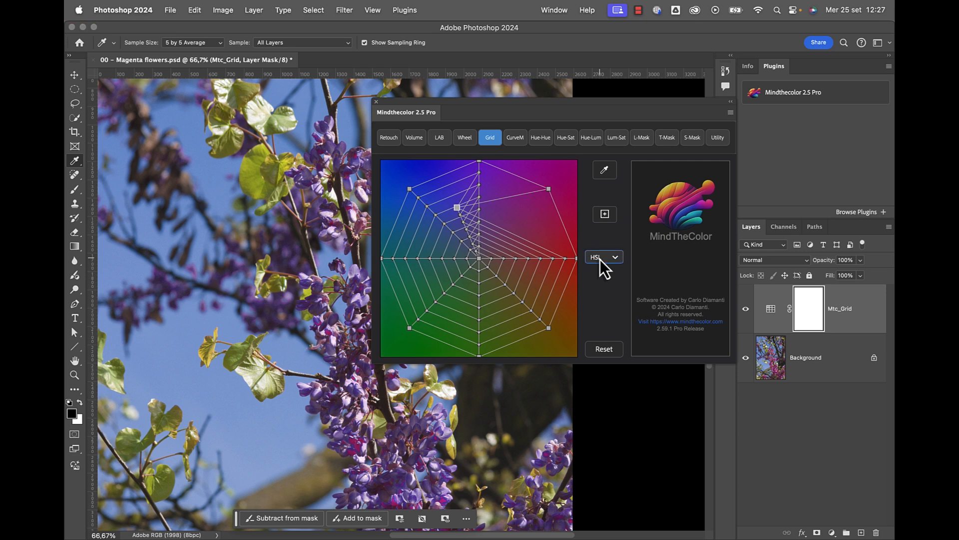
left_click(600, 259)
left_click(602, 300)
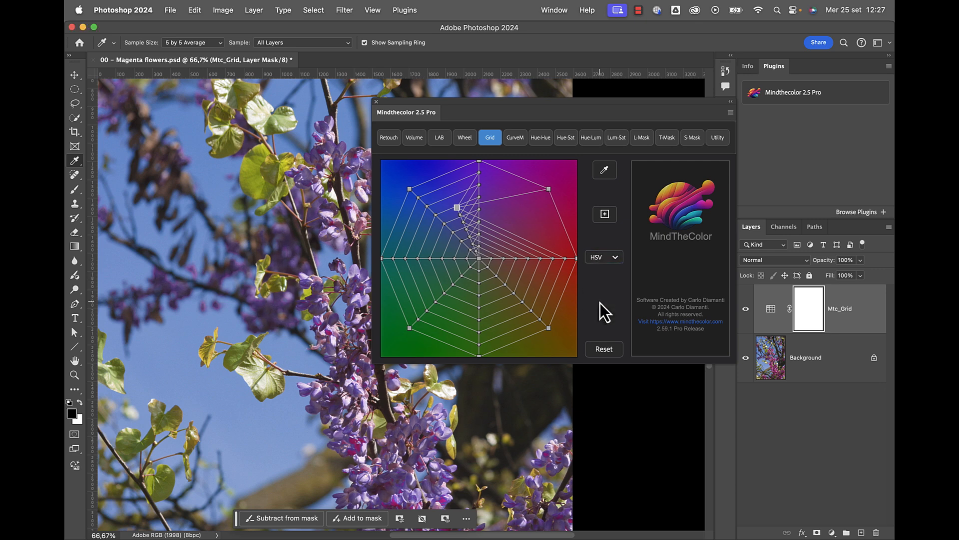
left_click(601, 261)
left_click(600, 276)
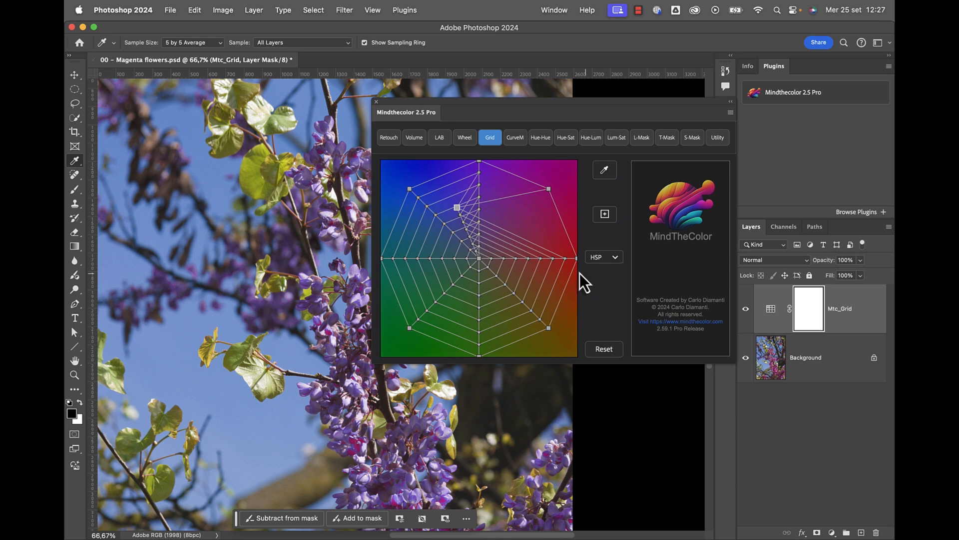
Move the flowers' grid node from blue-violet to pinkish red and open the CurveM controls
left_click_drag(457, 209, 559, 231)
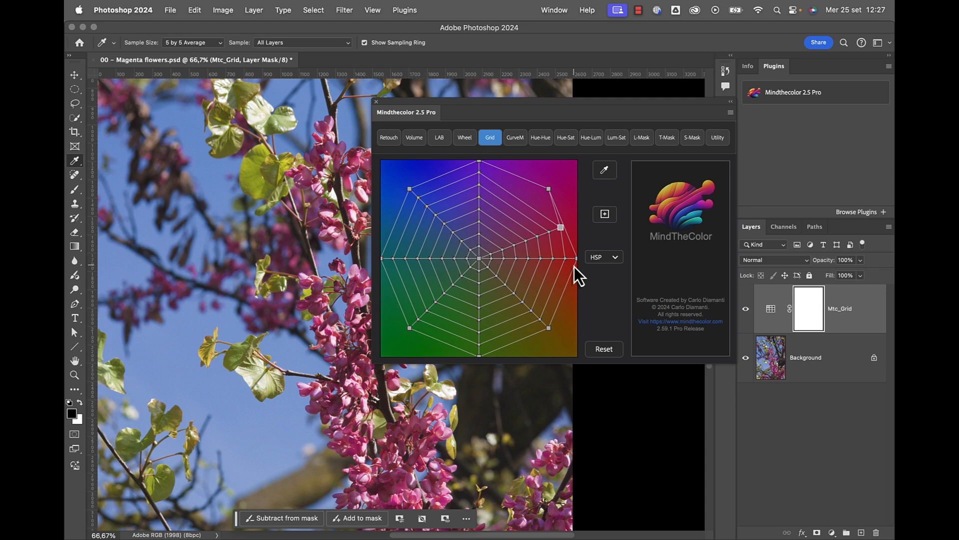
left_click(516, 140)
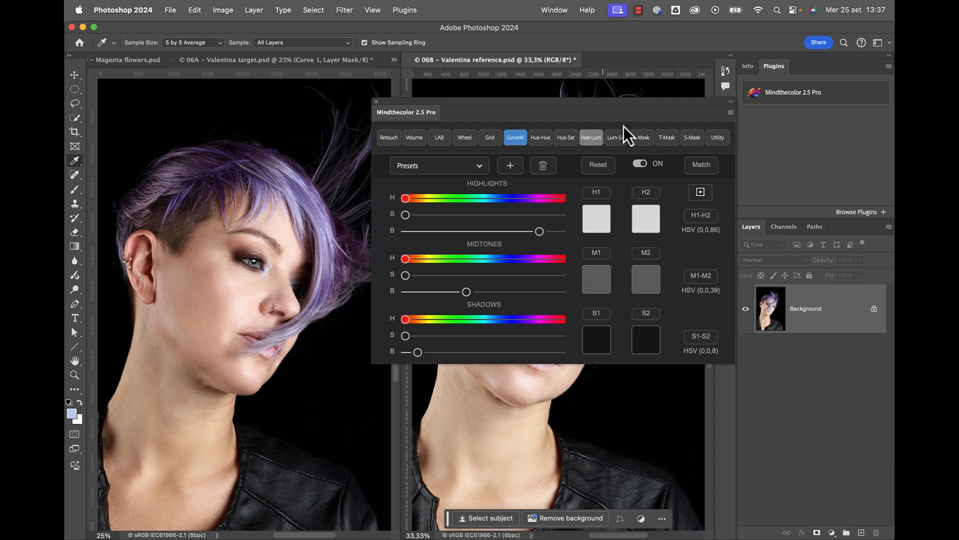
Collapse the plugin panel to compare the target and reference portraits, and expand it again
left_click(730, 102)
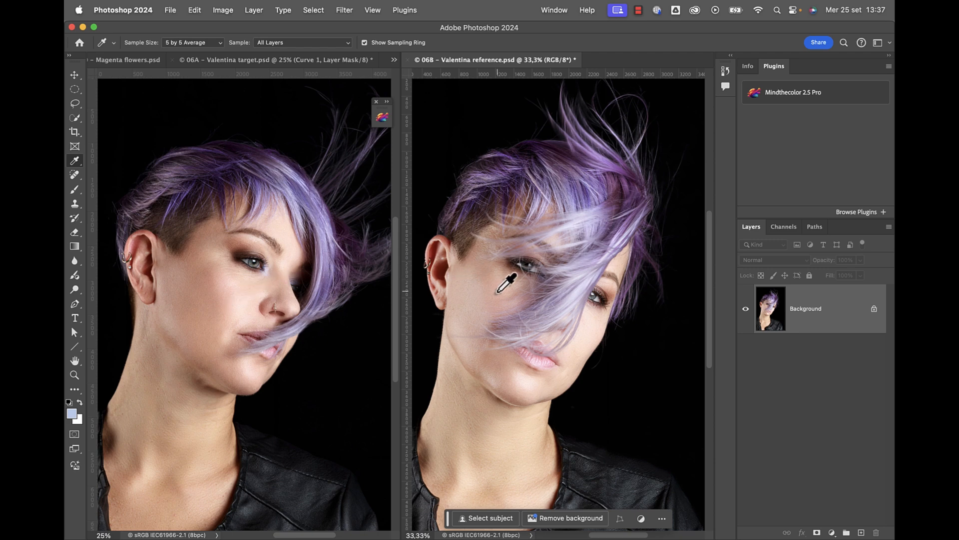
left_click(388, 106)
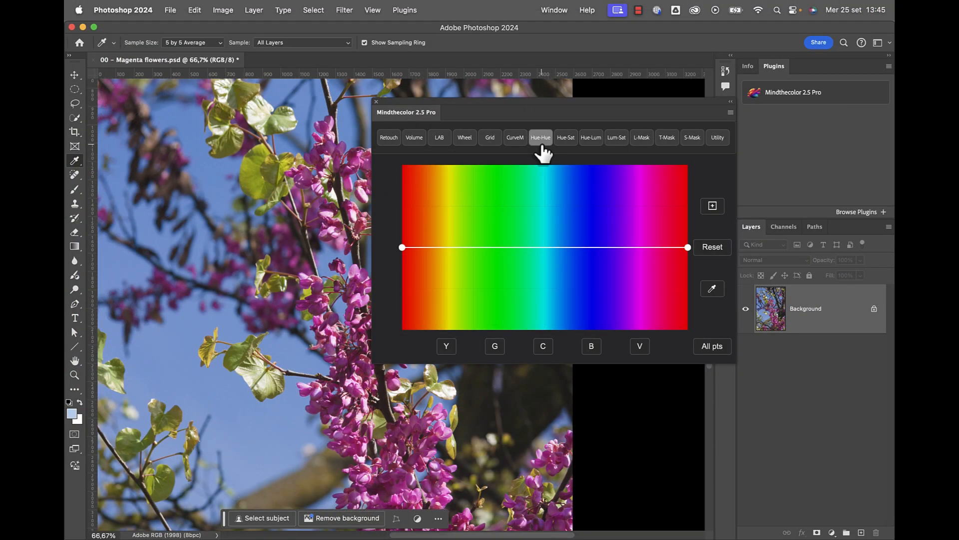
Look through the Hue-Hue, Hue-Sat and Lum-Sat curve modules on the magenta flowers photo
left_click(541, 139)
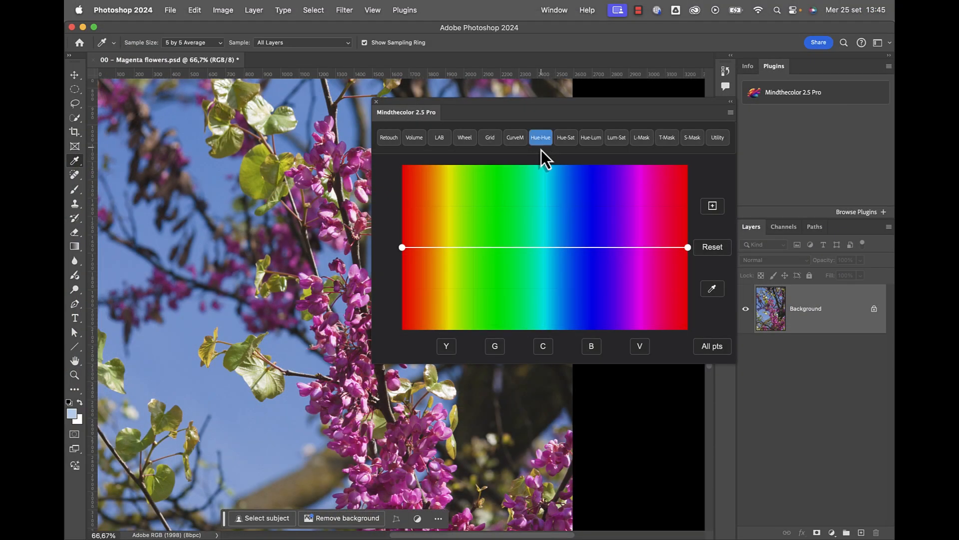
left_click(566, 140)
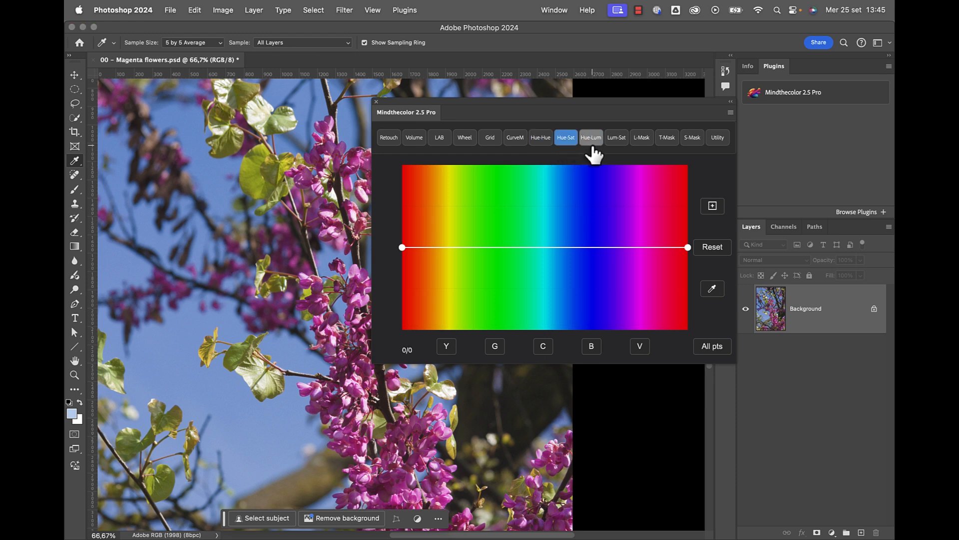
left_click(618, 144)
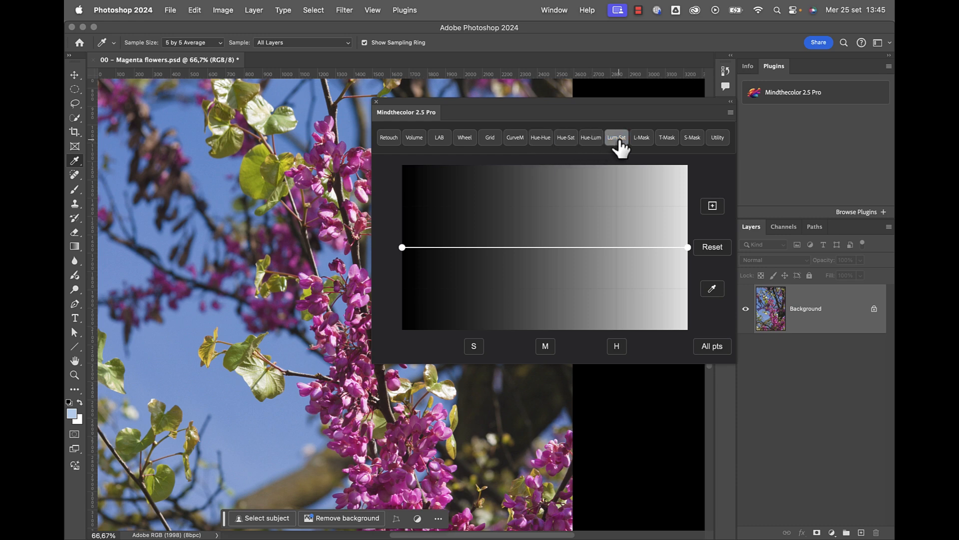
Sample the flowers' magenta for the Hue-Hue curve, anchor the curve between blue and magenta, and raise the sampled point to turn the flowers pinkish red
left_click(541, 146)
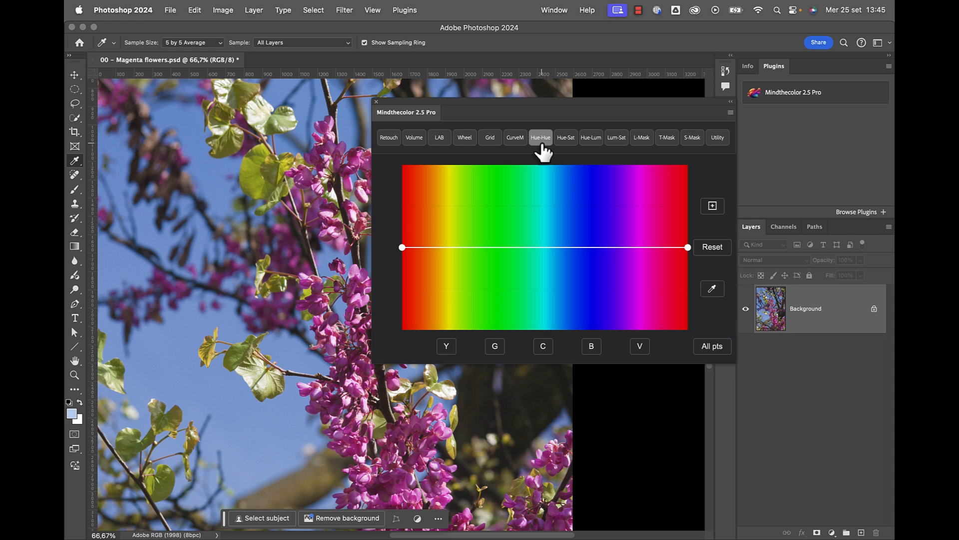
left_click(712, 292)
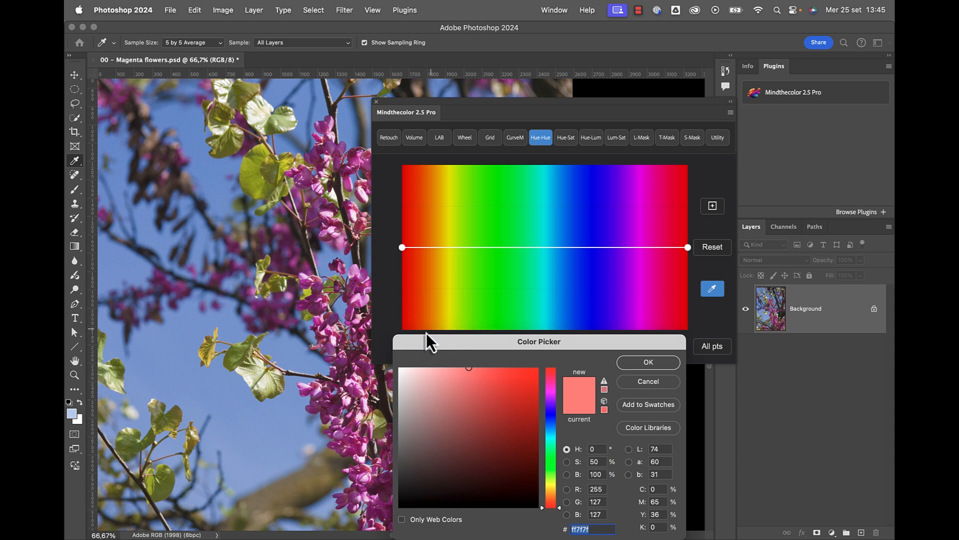
left_click(367, 478)
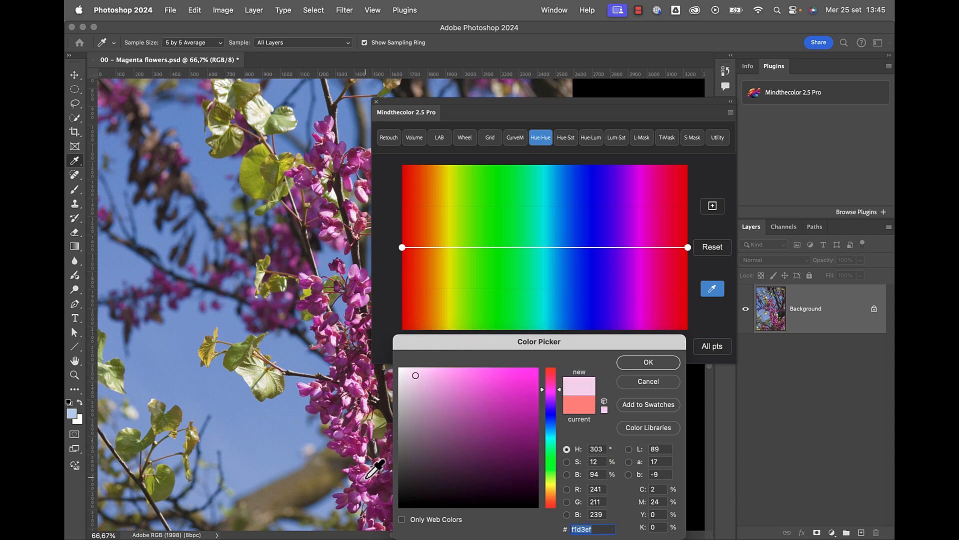
left_click(651, 363)
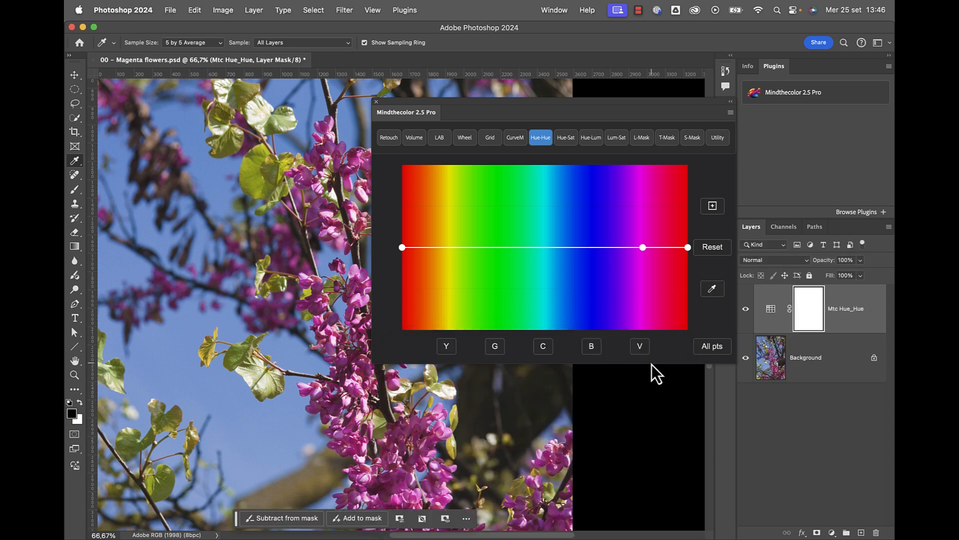
left_click(607, 248)
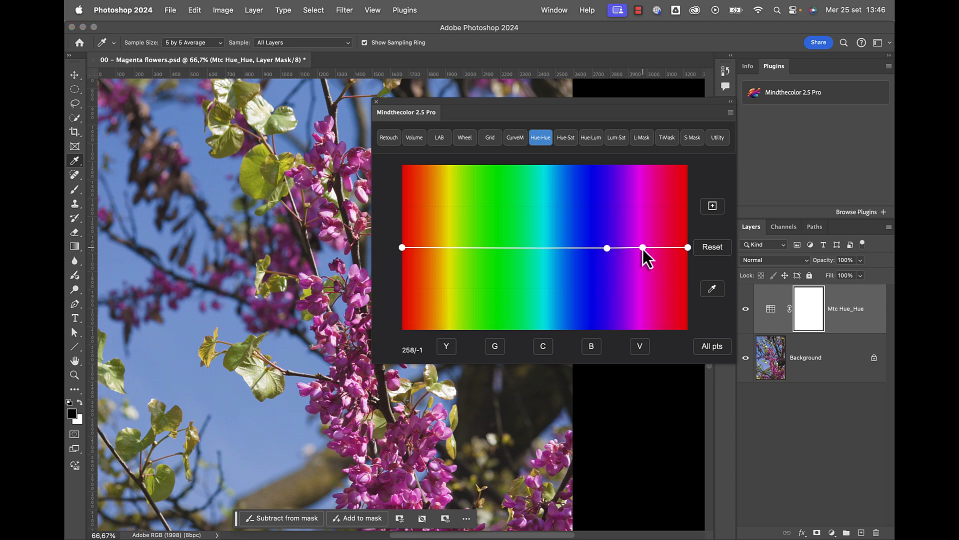
mouse_move(643, 248)
left_mouse_down()
mouse_move(642, 215)
mouse_move(637, 269)
mouse_move(643, 230)
left_mouse_up()
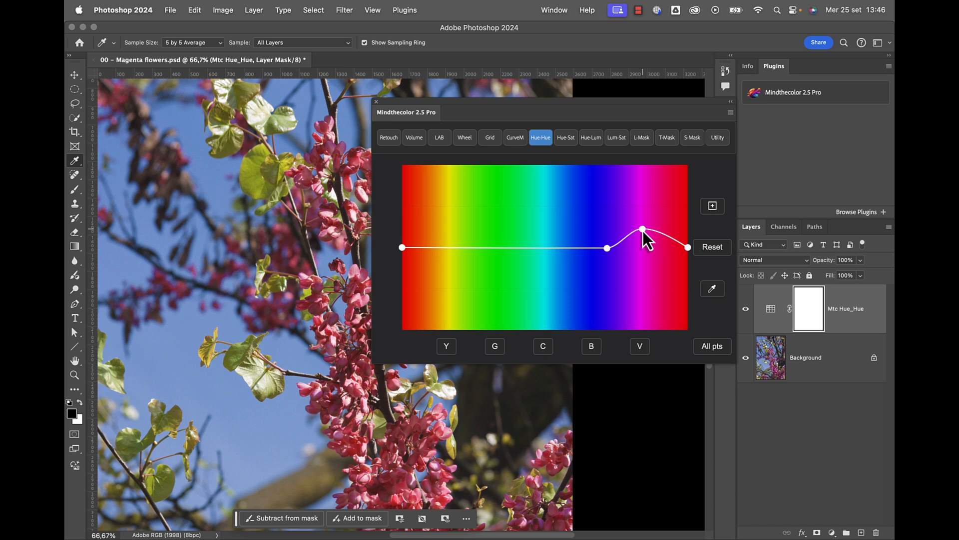
Look through the Hue-Sat, Hue-Lum and Lum-Sat curves and the T-Mask and S-Mask modules
left_click(568, 138)
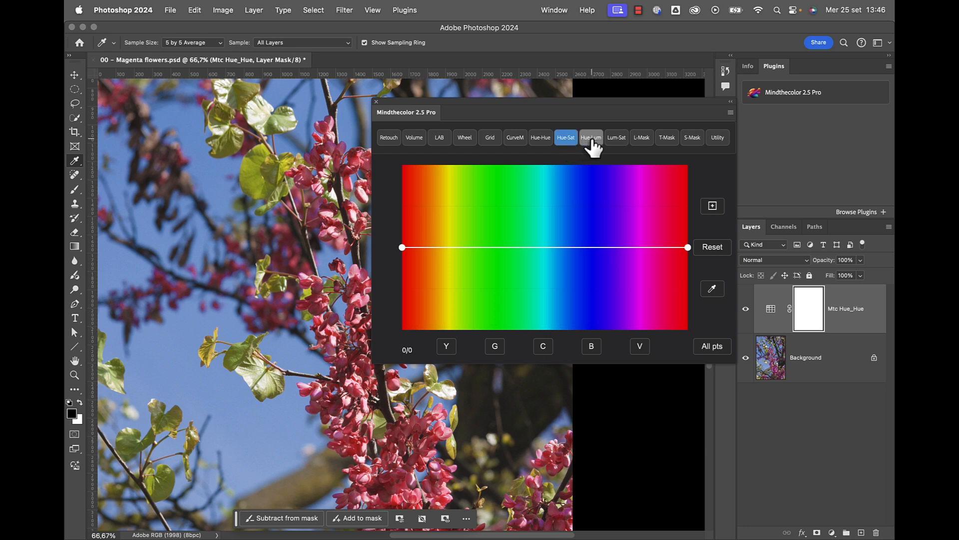
left_click(591, 141)
left_click(617, 141)
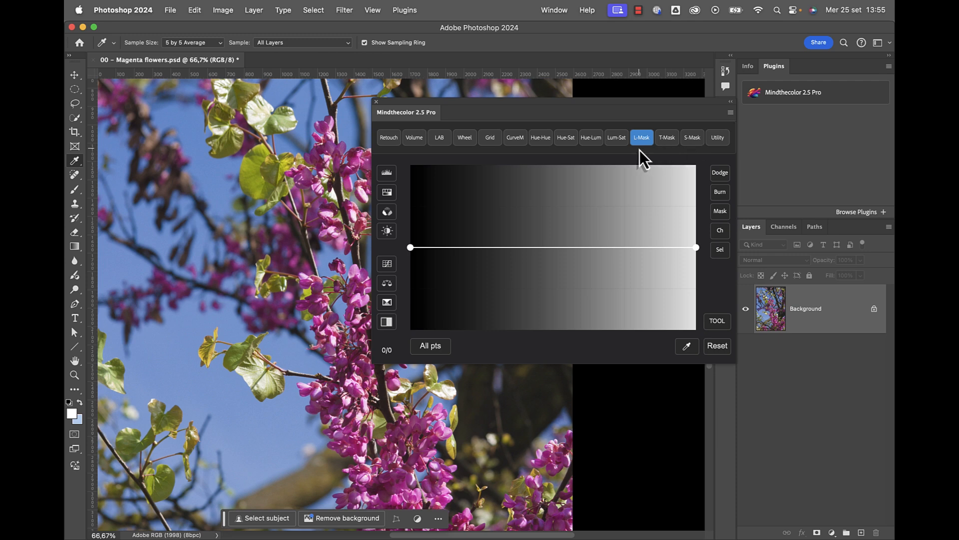
left_click(667, 140)
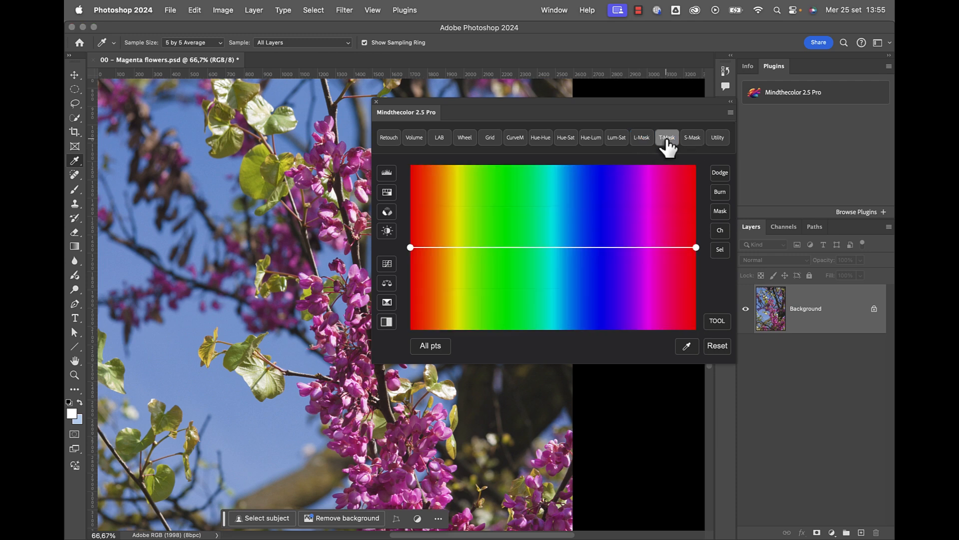
left_click(694, 141)
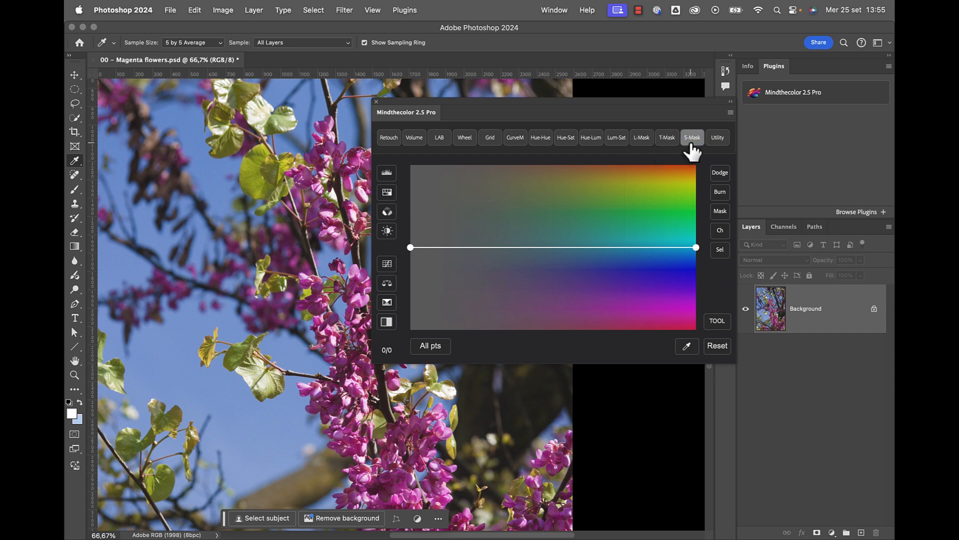
Return to the T-Mask module and sample the blue of the sky as a point on its hue curve
left_click(669, 148)
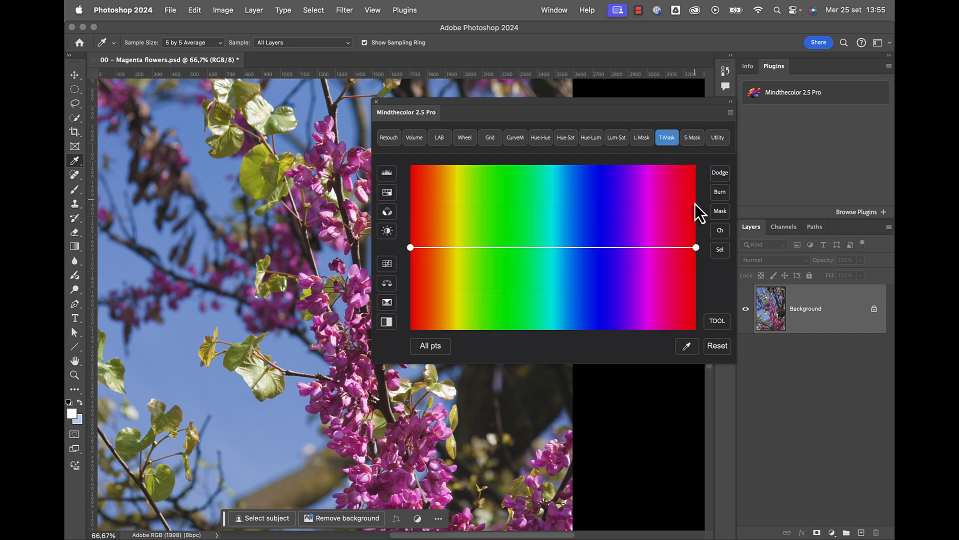
left_click(687, 347)
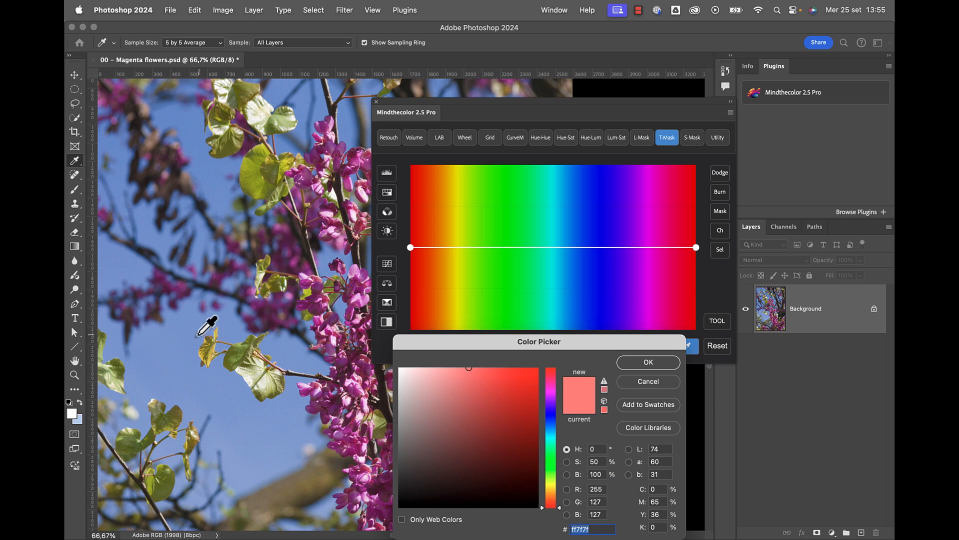
left_click(180, 320)
left_click(651, 360)
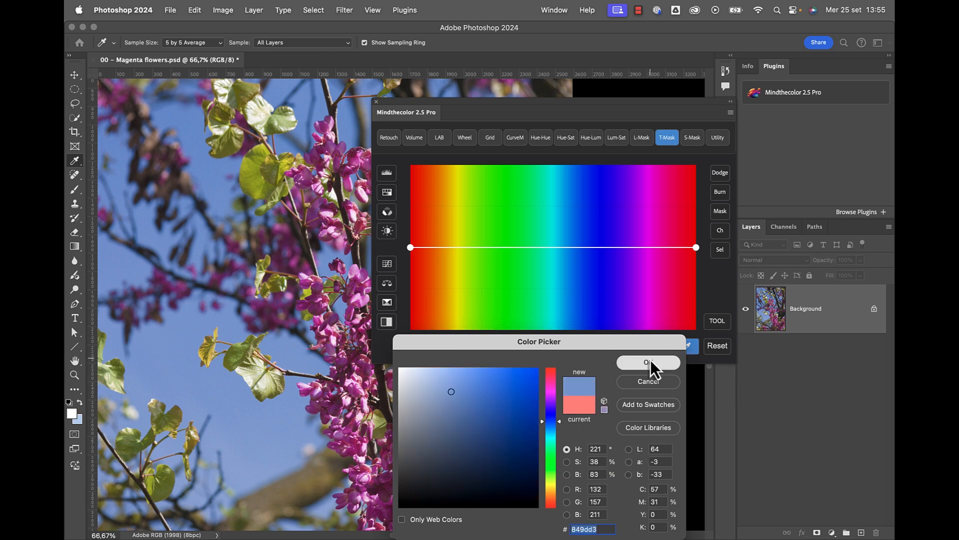
Isolate the sky in the T-Mask: add points on both sides of the blue point, raise blue to the maximum and lower the other points to the minimum
left_click(550, 250)
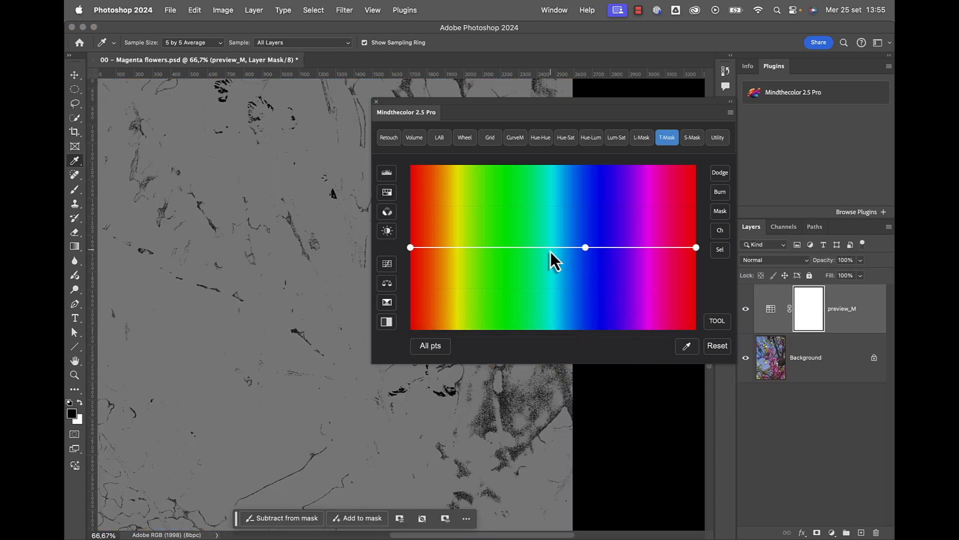
left_click(619, 249)
left_click(585, 248)
left_click_drag(585, 250, 583, 167)
left_click_drag(551, 250, 553, 333)
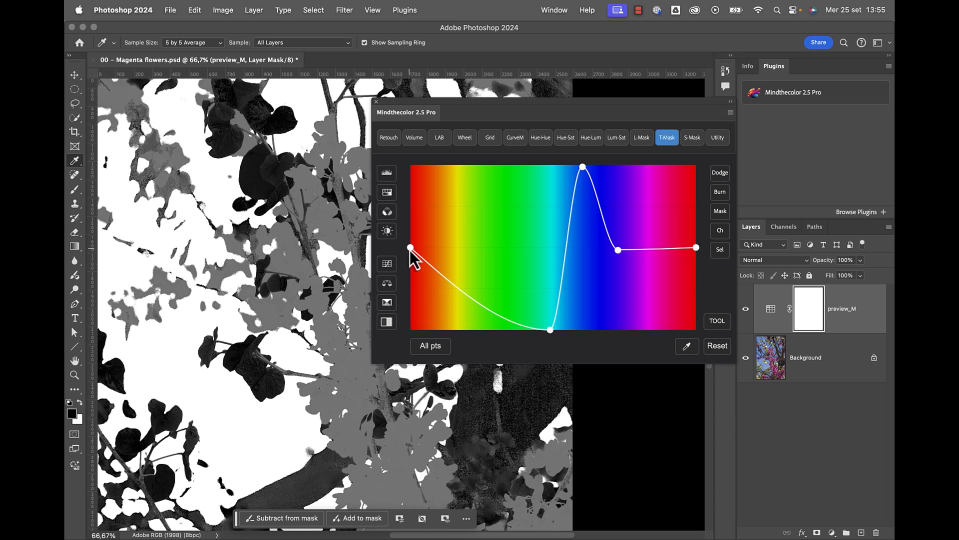
left_click_drag(412, 249, 412, 330)
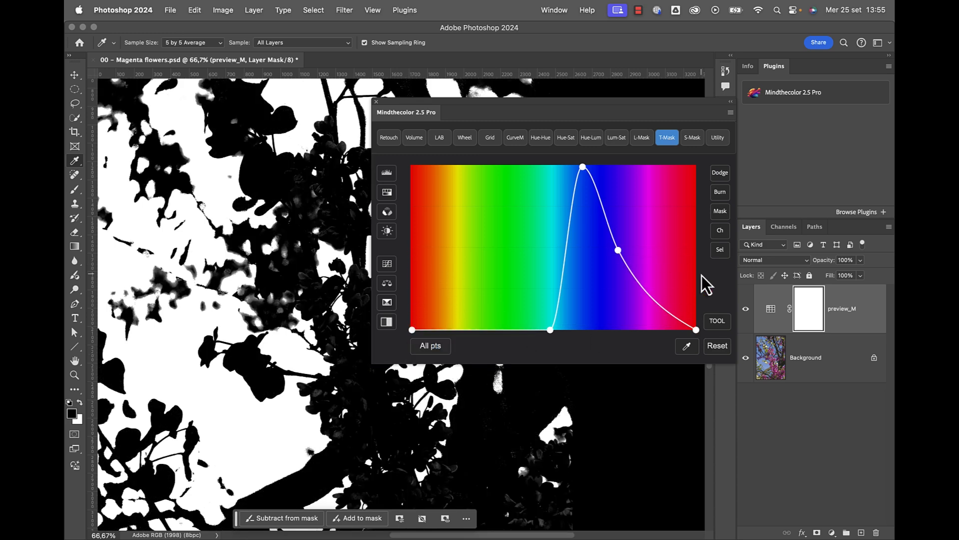
left_click(619, 250)
left_click_drag(619, 252, 628, 329)
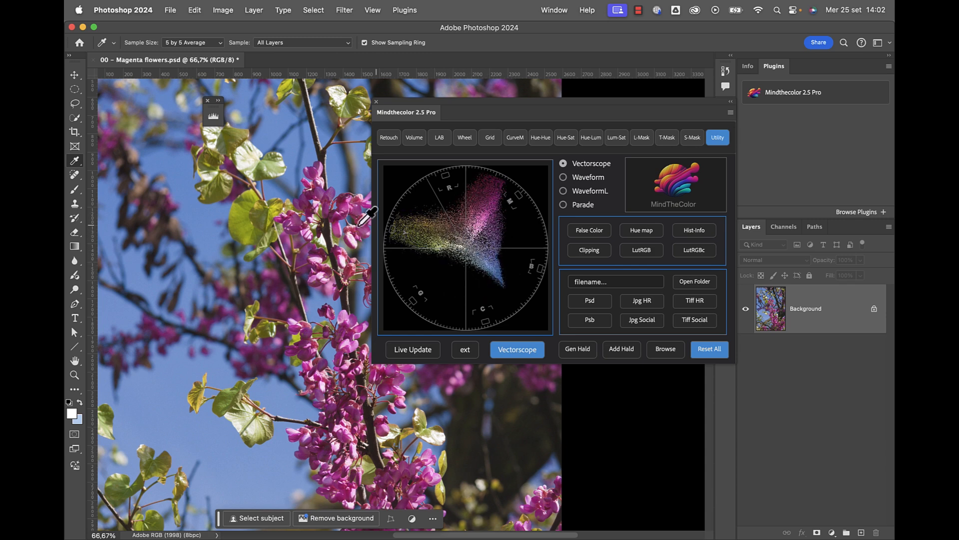
Examine the photo's histogram and its Waveform, WaveformL and Parade scopes, and return to the Vectorscope
left_click(218, 109)
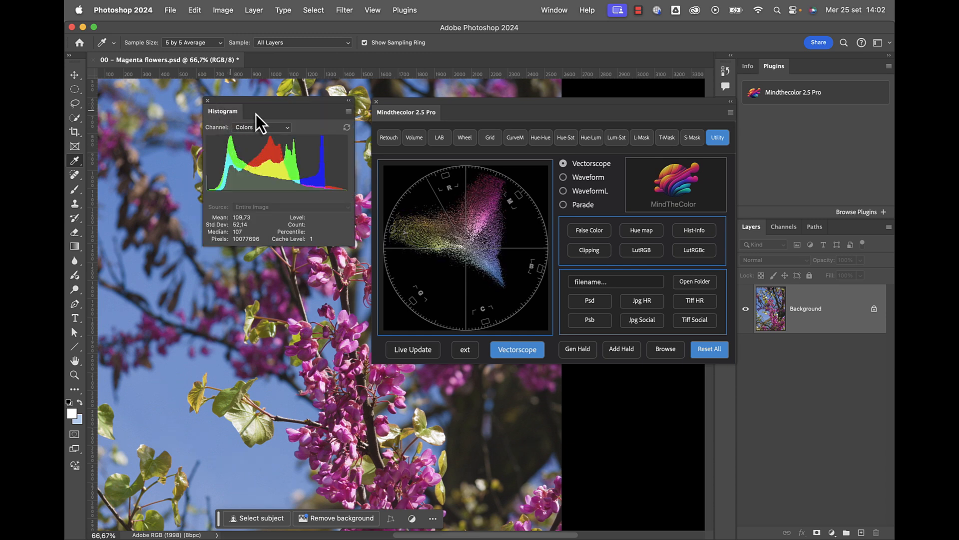
left_click(348, 101)
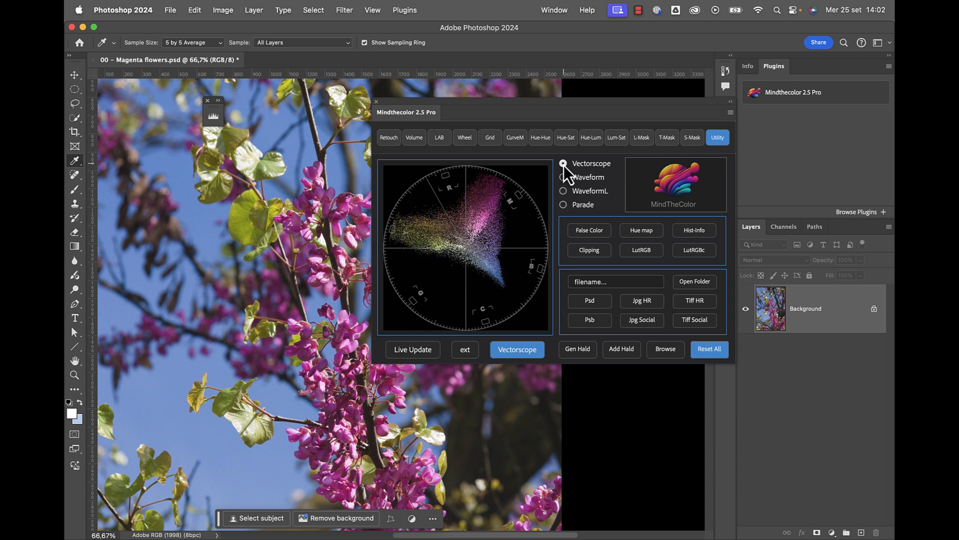
left_click(563, 178)
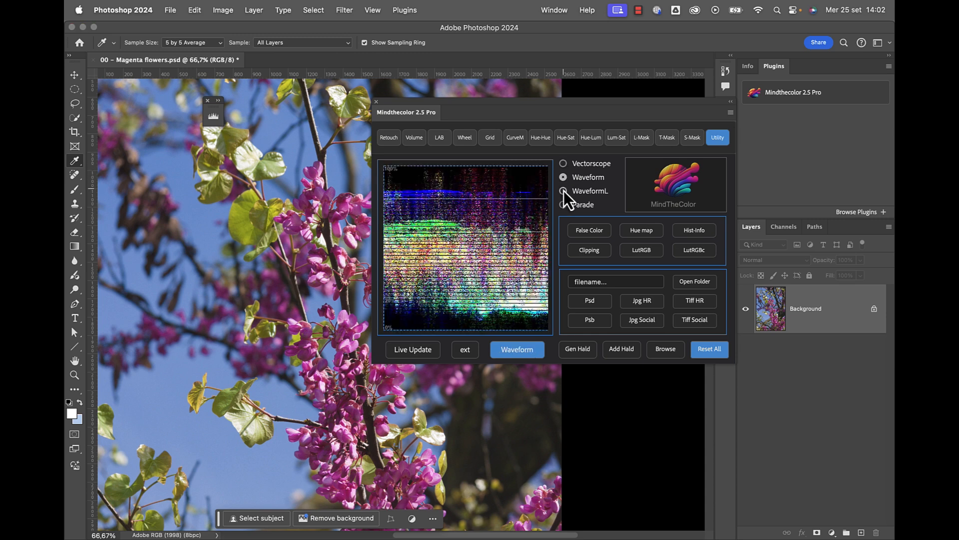
left_click(563, 191)
left_click(563, 205)
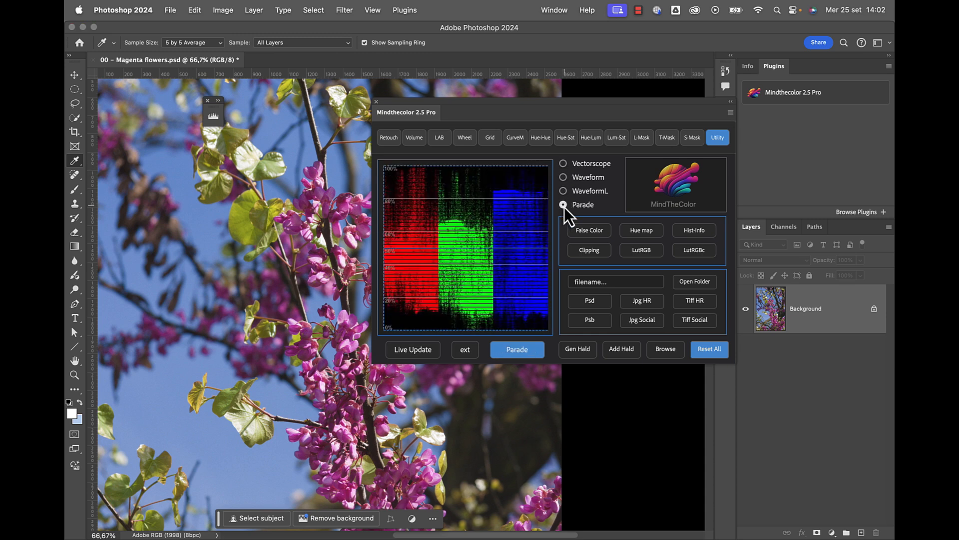
left_click(563, 164)
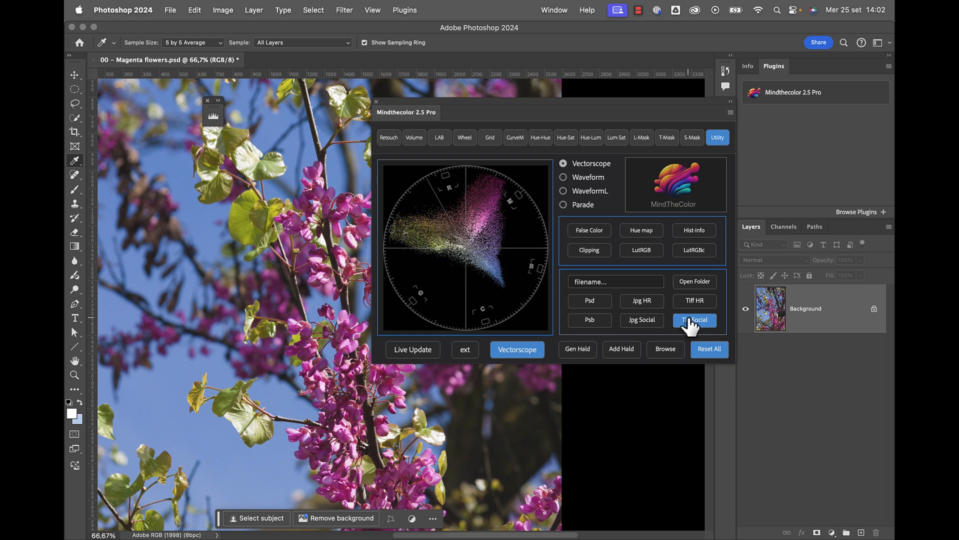
Reset all of the plugin's modules at once
left_click(710, 351)
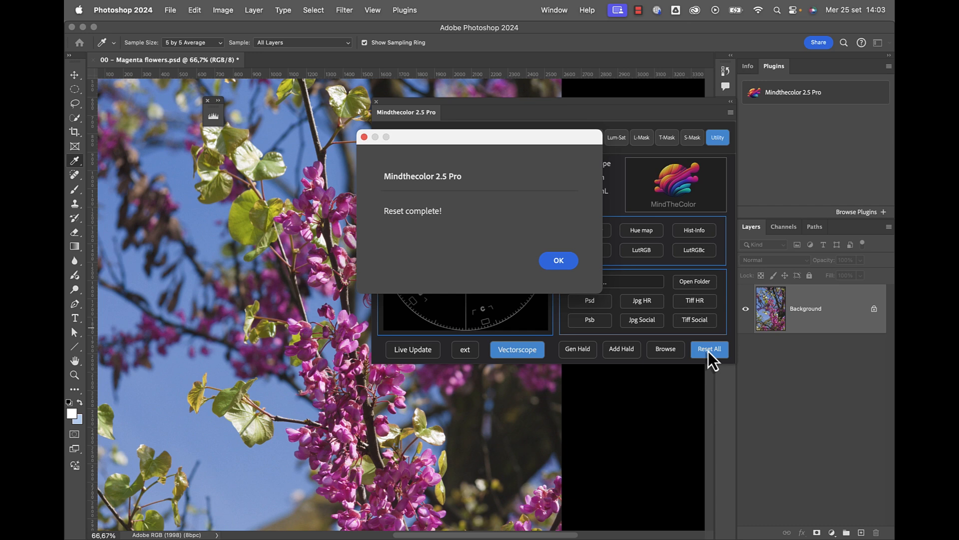
left_click(560, 261)
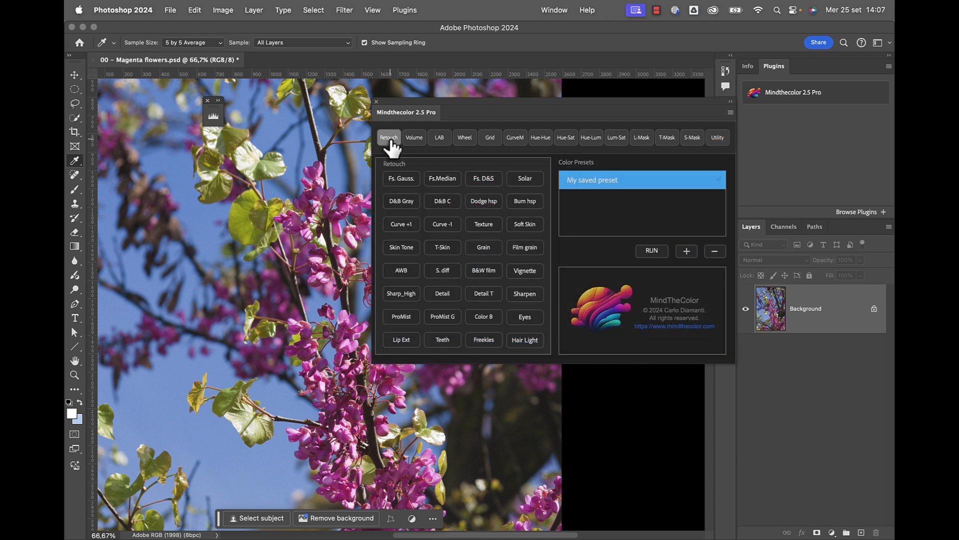
Review each reset module of the plugin in order, from Volume, LAB, Wheel, Grid and CurveM through the hue curves and masks to Utility
left_click(414, 138)
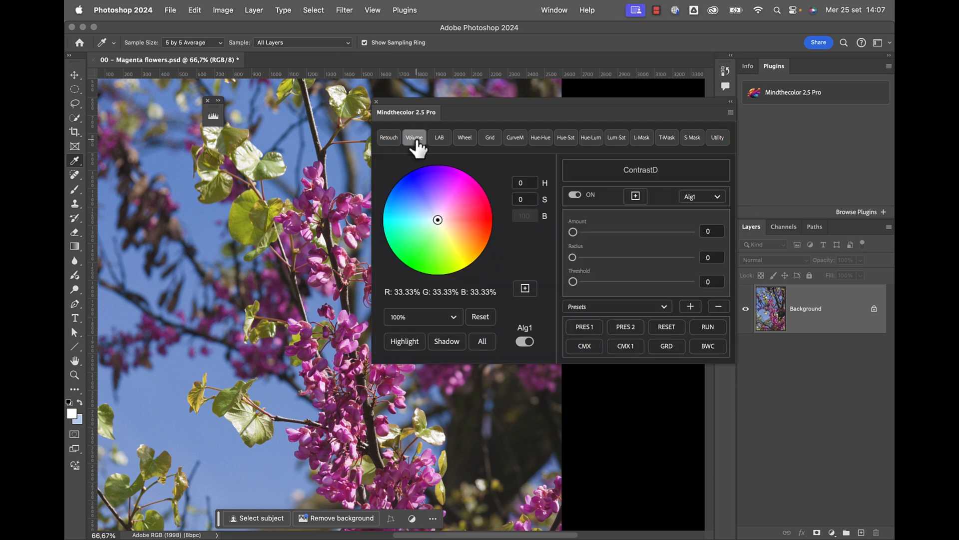
left_click(440, 140)
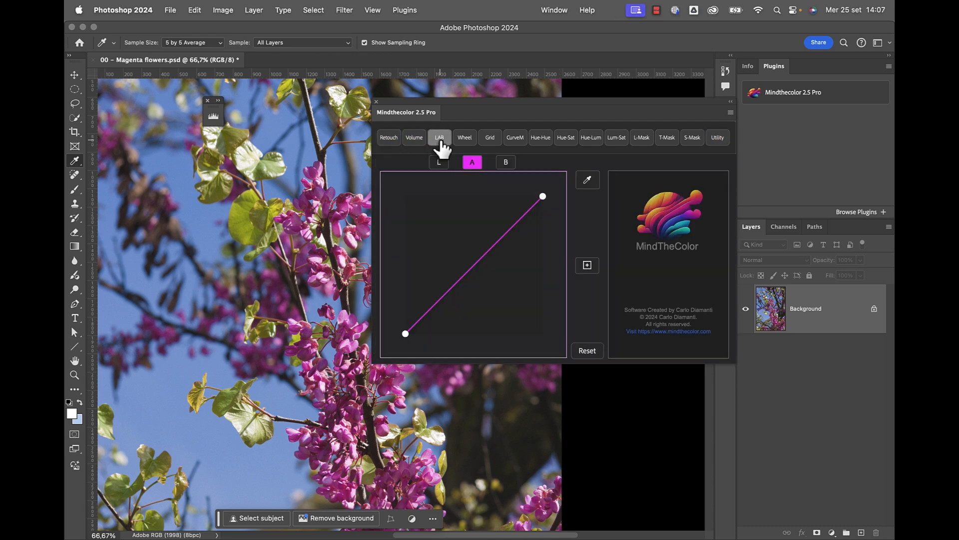
left_click(466, 140)
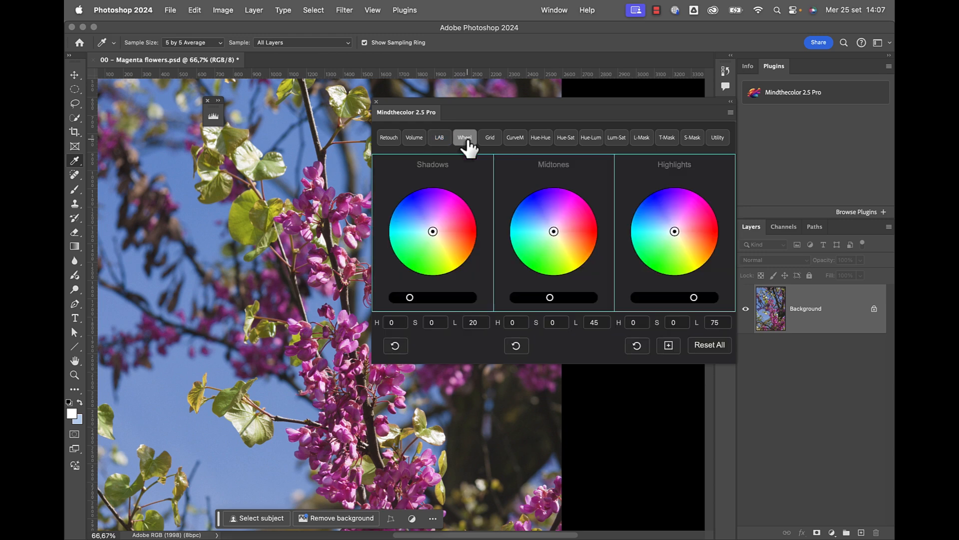
left_click(492, 142)
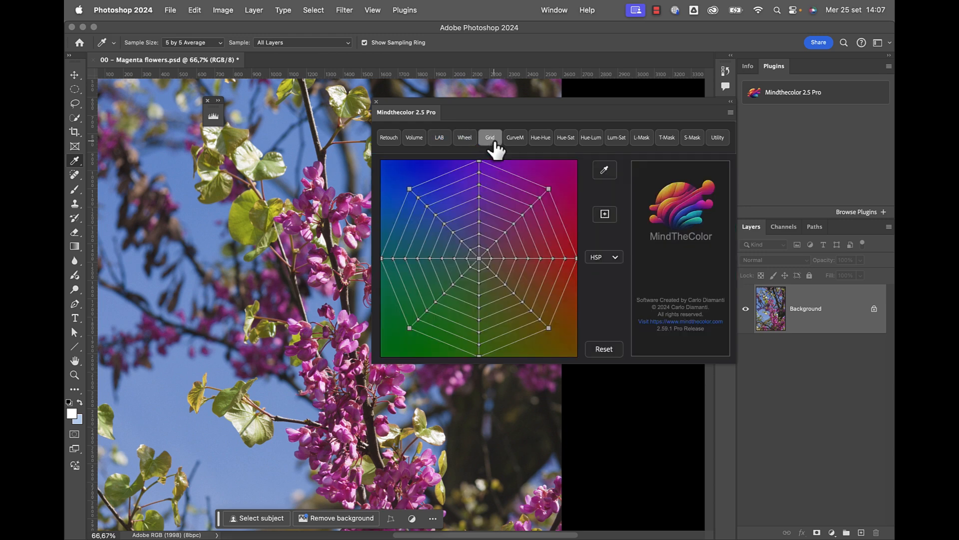
left_click(517, 142)
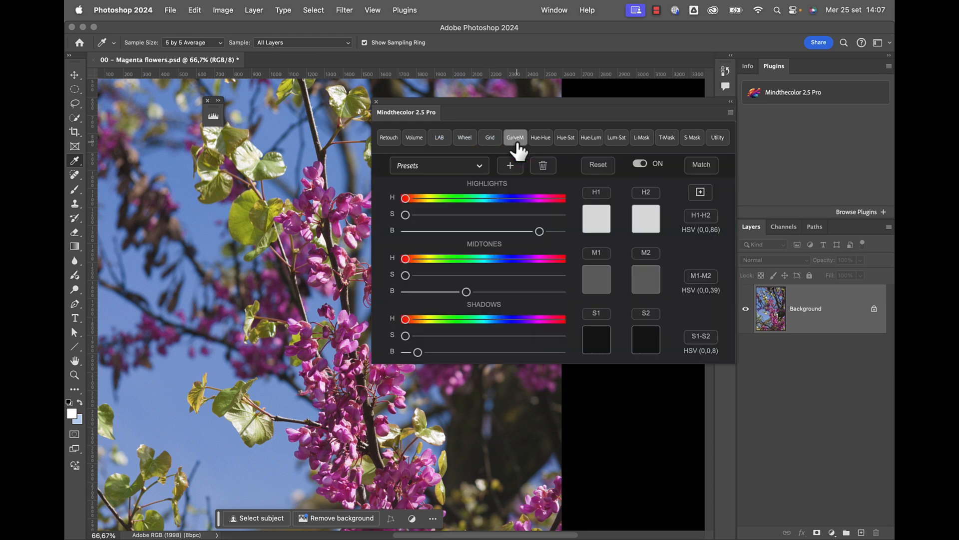
left_click(545, 143)
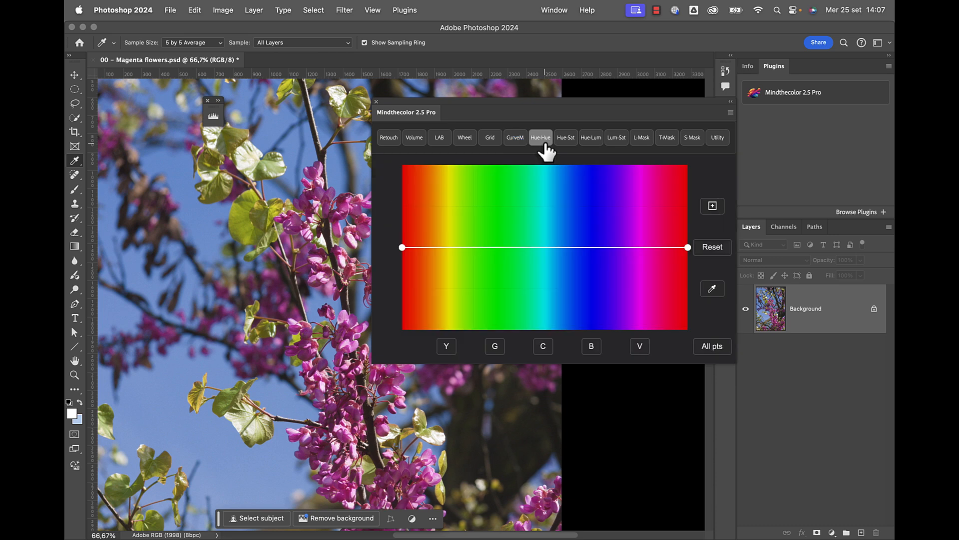
left_click(567, 146)
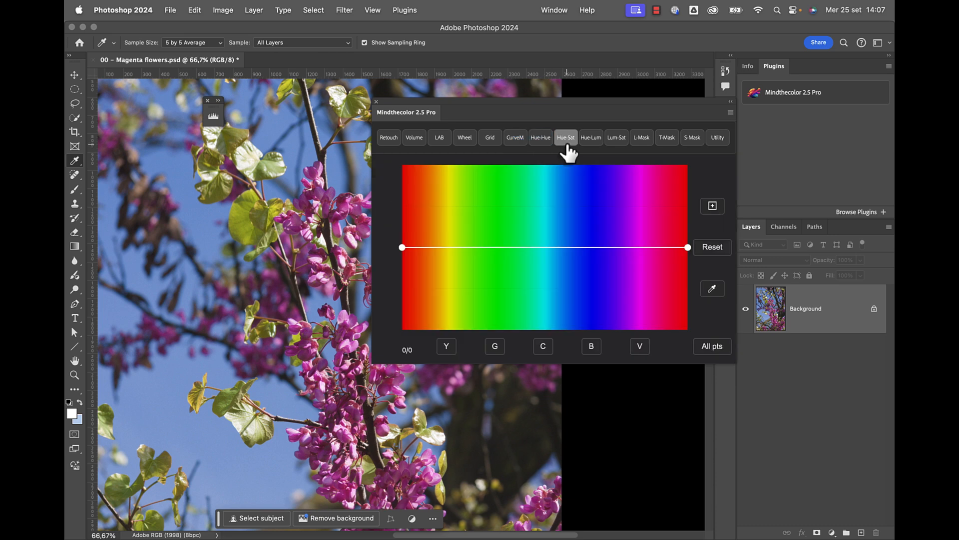
left_click(592, 144)
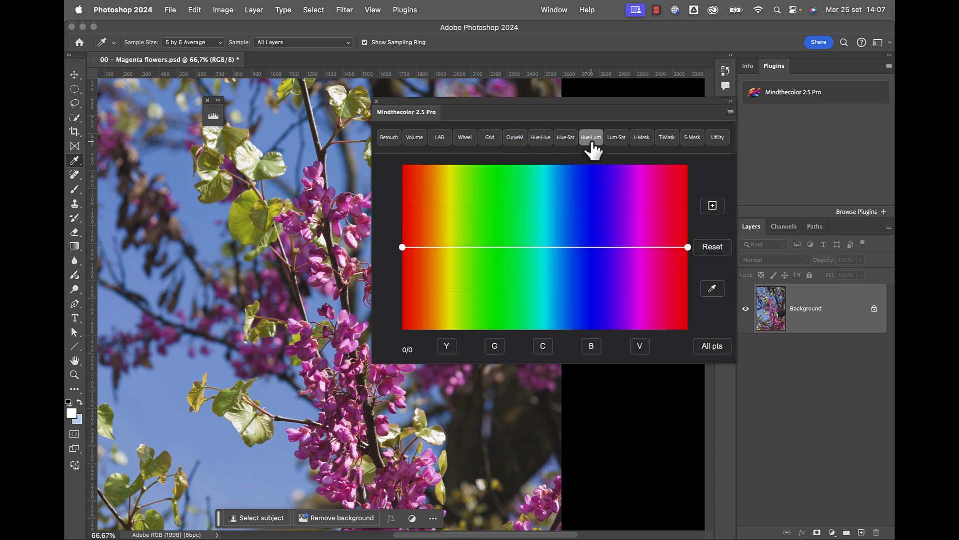
left_click(616, 141)
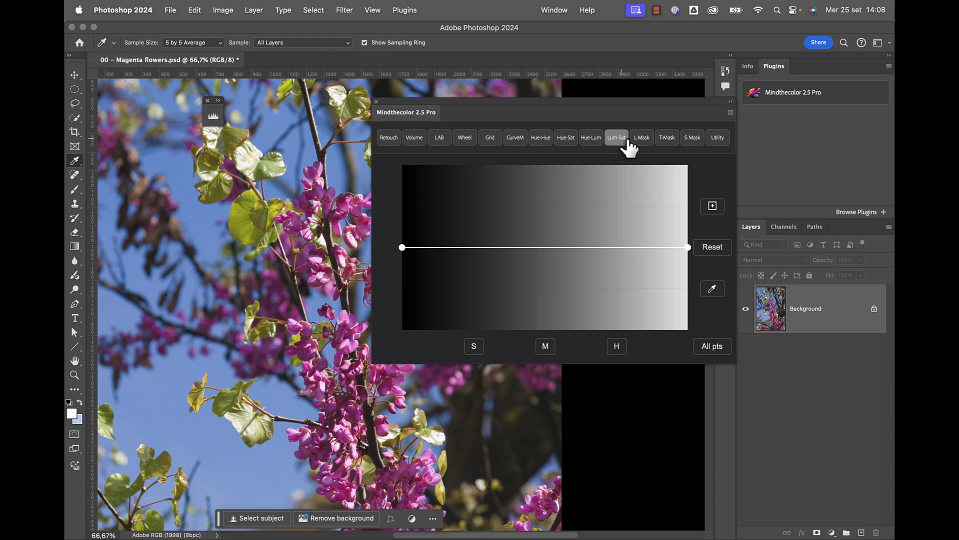
left_click(647, 145)
left_click(668, 143)
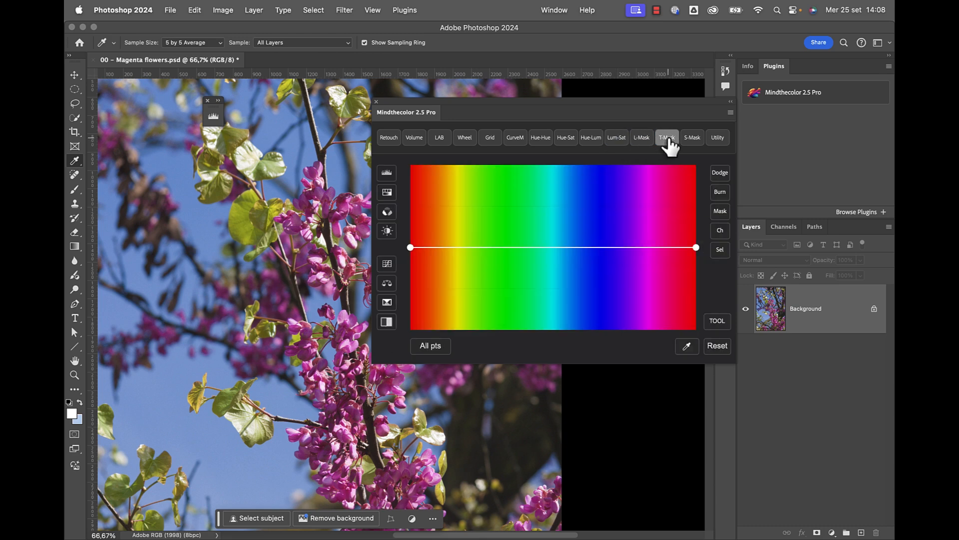
left_click(692, 143)
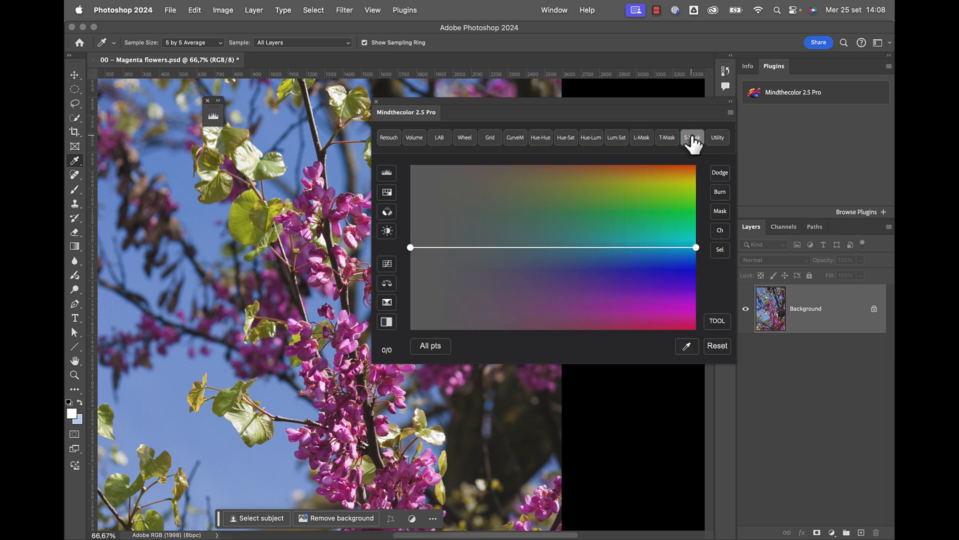
left_click(715, 142)
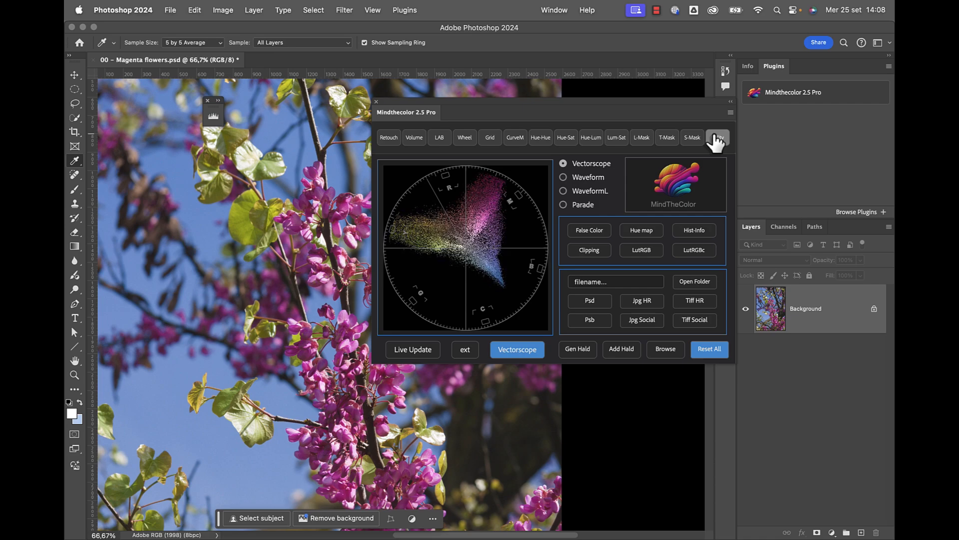